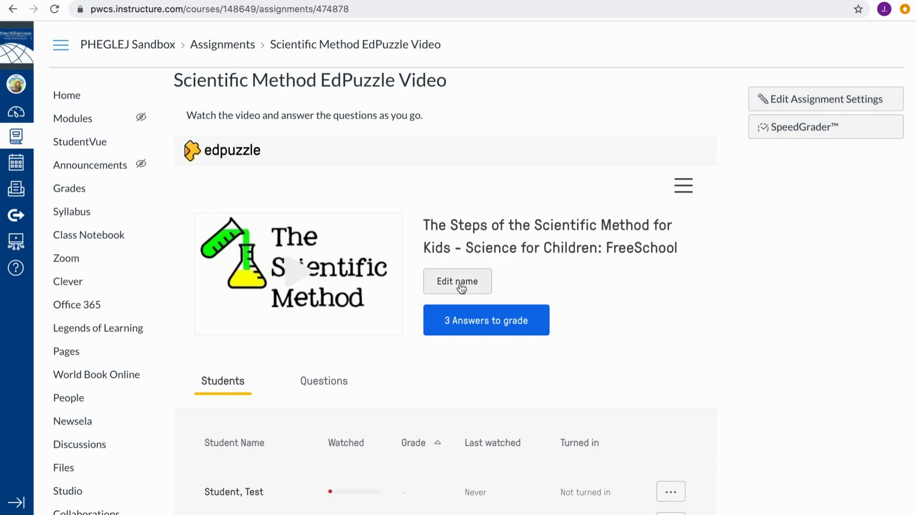
# Examine the questions of the Scientific Method video in the embedded Edpuzzle assignment
pyautogui.scroll(-1, 402, 362)
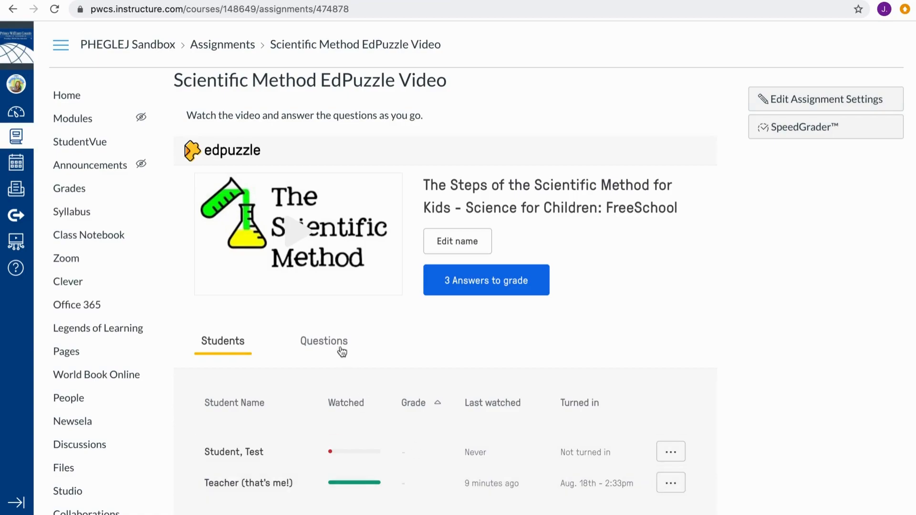
pyautogui.click(319, 340)
pyautogui.scroll(-4, 385, 385)
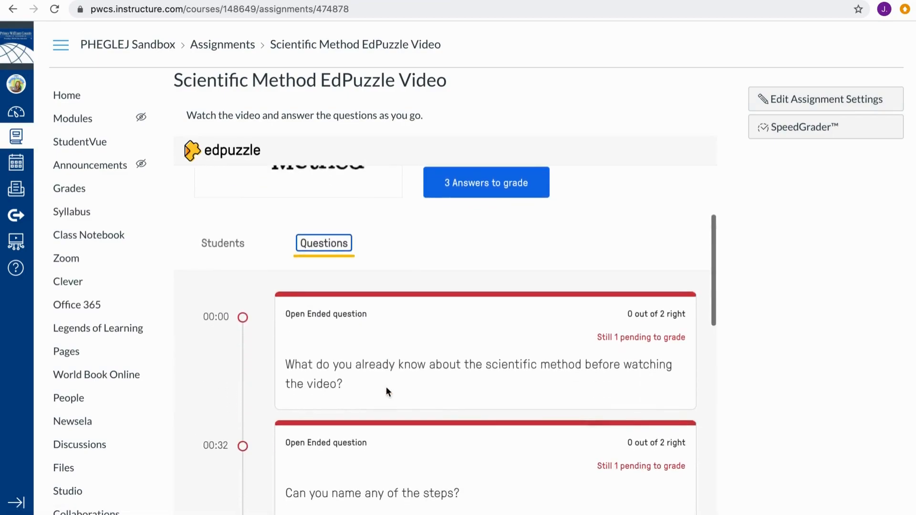
pyautogui.scroll(-2, 387, 388)
pyautogui.scroll(3, 386, 389)
pyautogui.hscroll(-3, 386, 388)
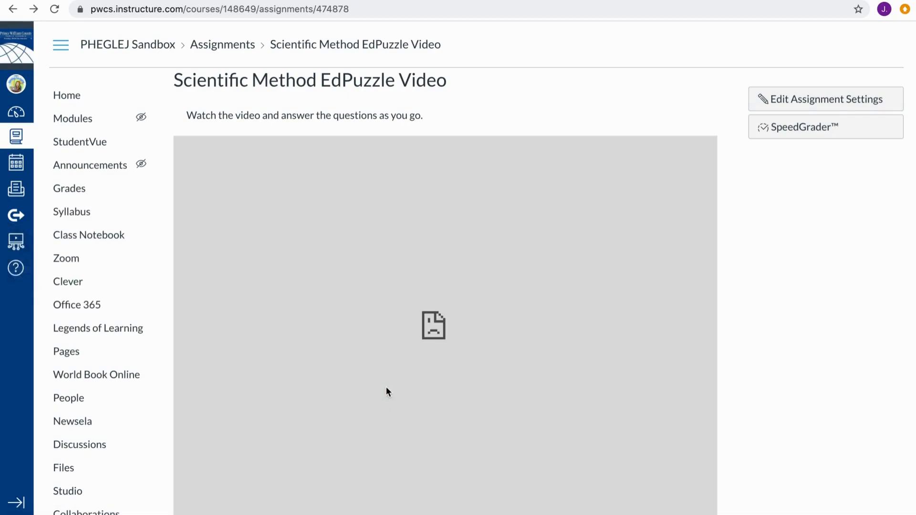
pyautogui.hscroll(3, 387, 389)
pyautogui.hscroll(2, 387, 389)
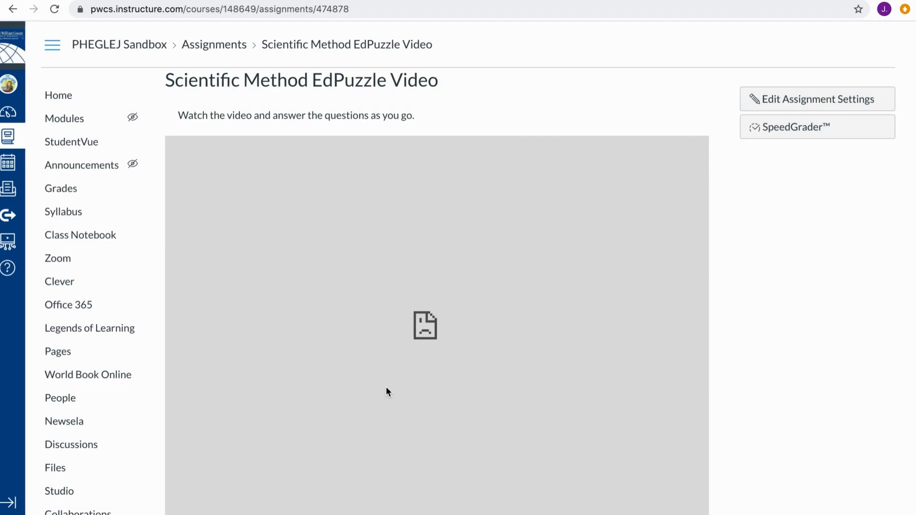
pyautogui.hscroll(-3, 139, 295)
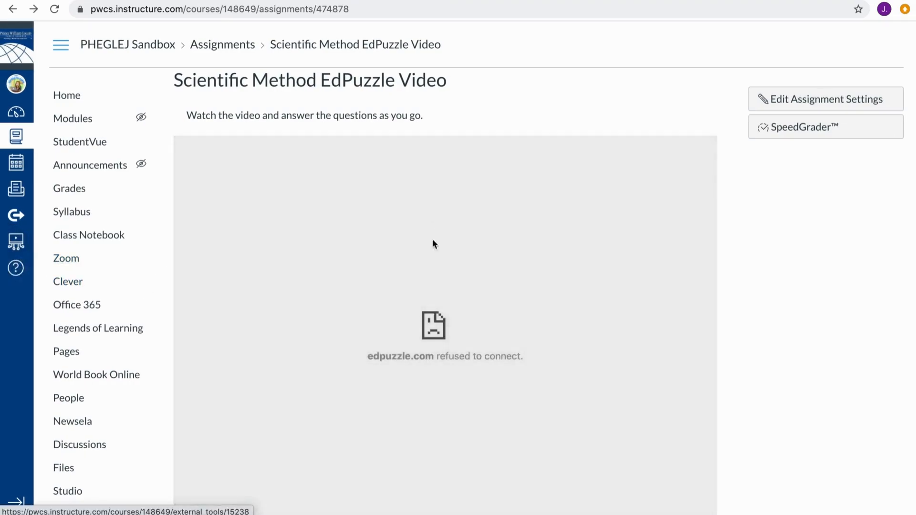
pyautogui.scroll(-2, 429, 267)
pyautogui.scroll(-2, 428, 267)
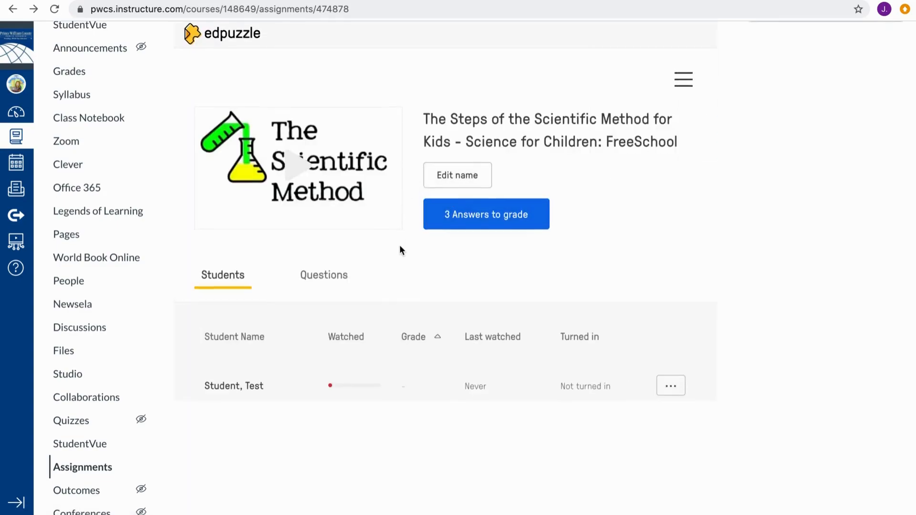
pyautogui.scroll(4, 400, 249)
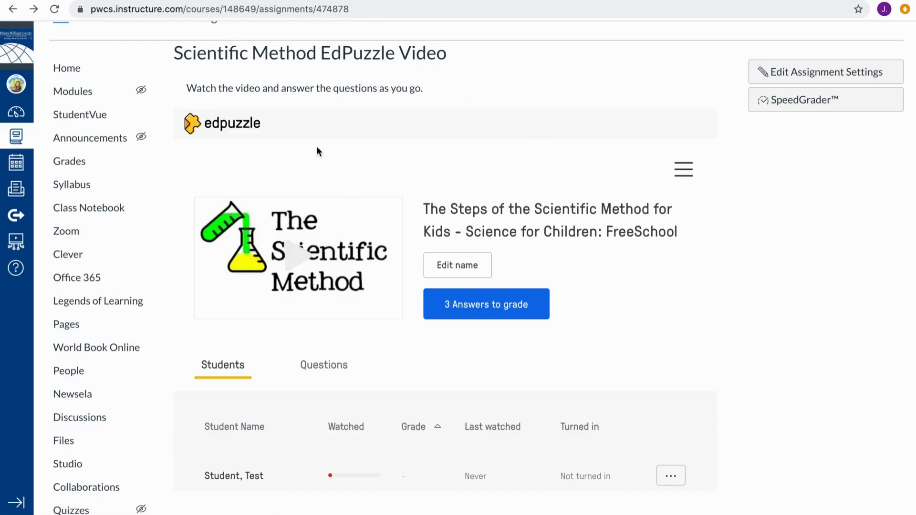
# In the course settings, filter the external apps by "edpuzzle" and open the Edpuzzle app's details
pyautogui.scroll(-1, 315, 146)
pyautogui.scroll(-2, 108, 292)
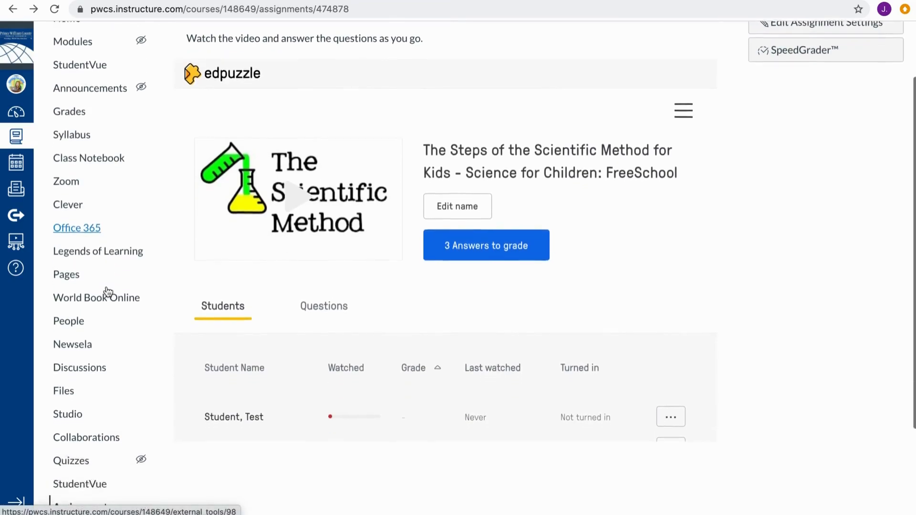
pyautogui.scroll(-3, 109, 291)
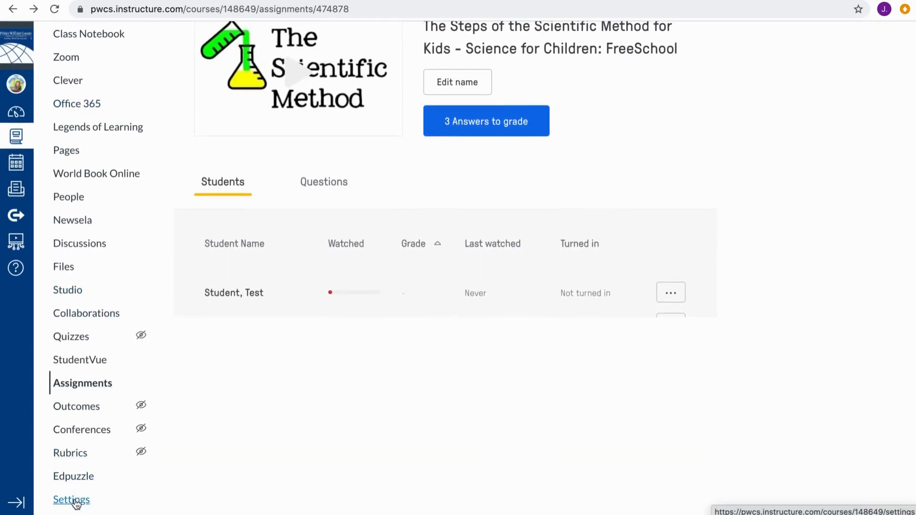
pyautogui.click(71, 500)
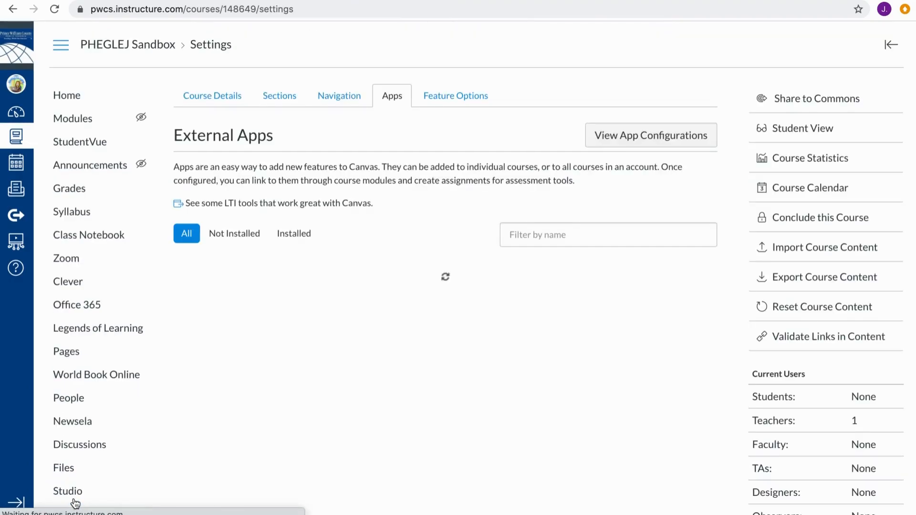
pyautogui.click(532, 241)
pyautogui.write('edpuzzle')
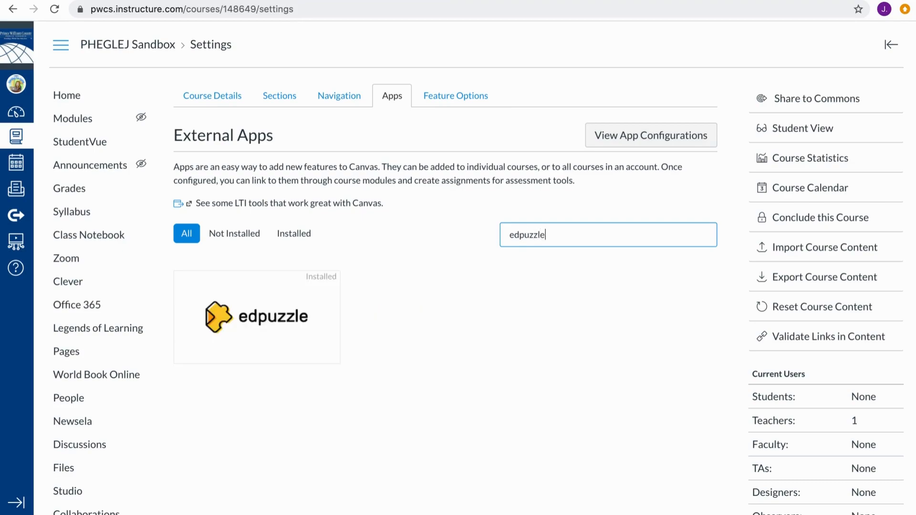
pyautogui.click(286, 295)
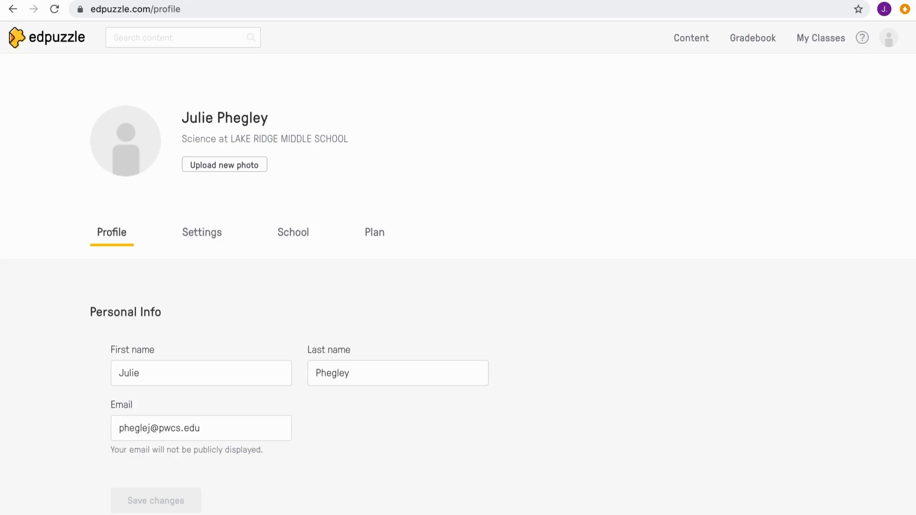
# Switch to Edpuzzle and open the School section of the teacher's account profile
pyautogui.click(44, 42)
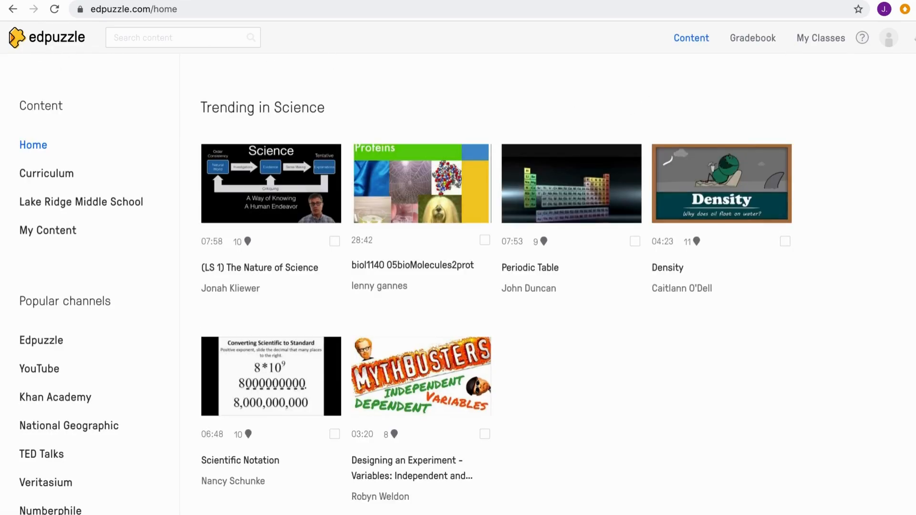
pyautogui.click(889, 41)
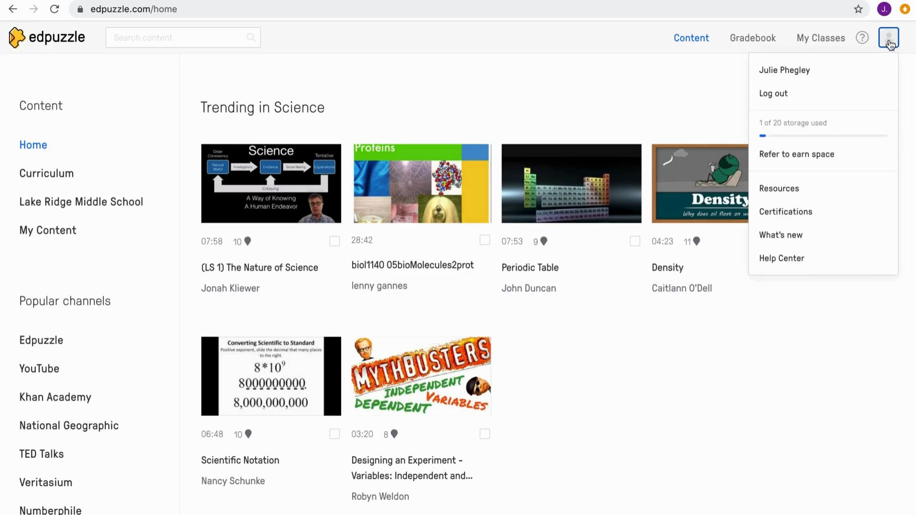
pyautogui.click(858, 68)
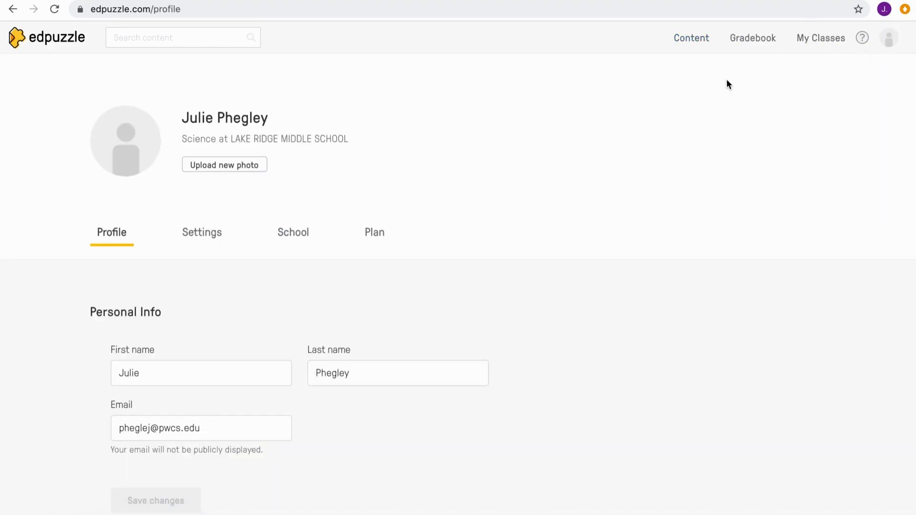
pyautogui.click(294, 234)
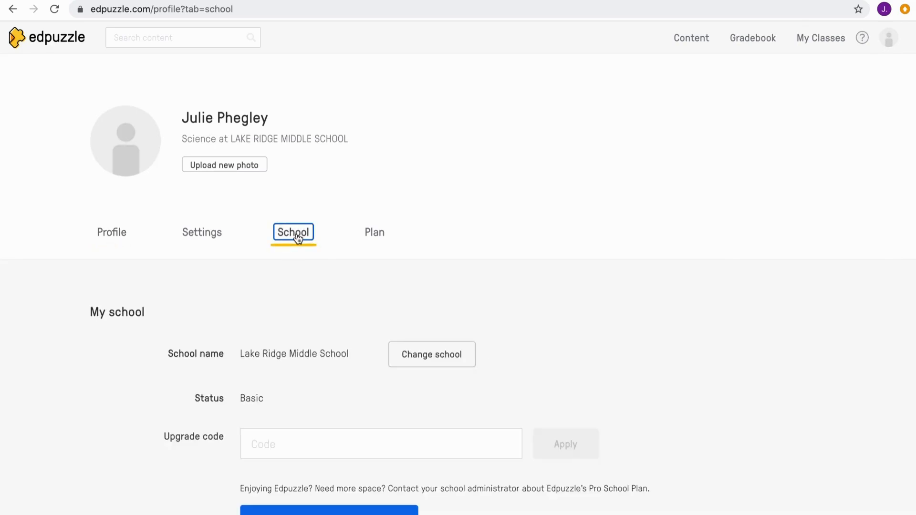
# Look up which learning management systems the school profile's LMS LTI integration offers, leaving none selected
pyautogui.scroll(-1, 344, 353)
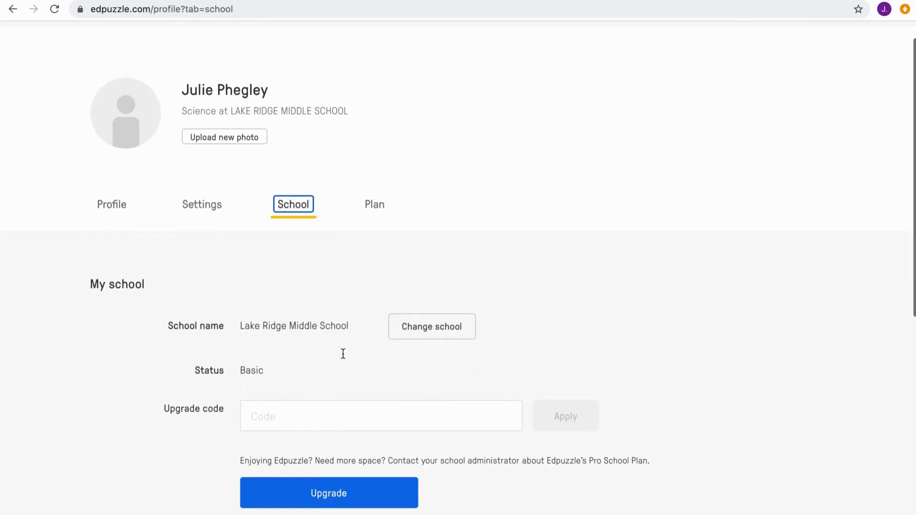
pyautogui.scroll(-5, 350, 379)
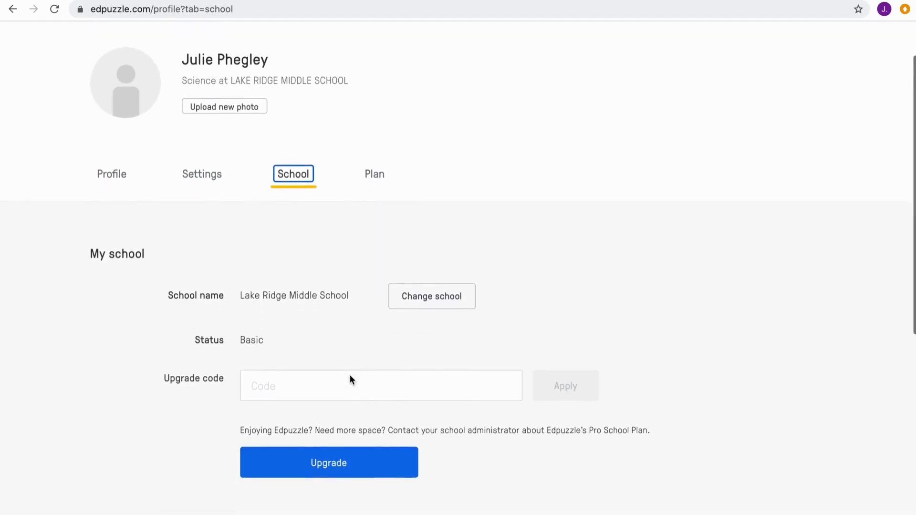
pyautogui.scroll(-2, 341, 420)
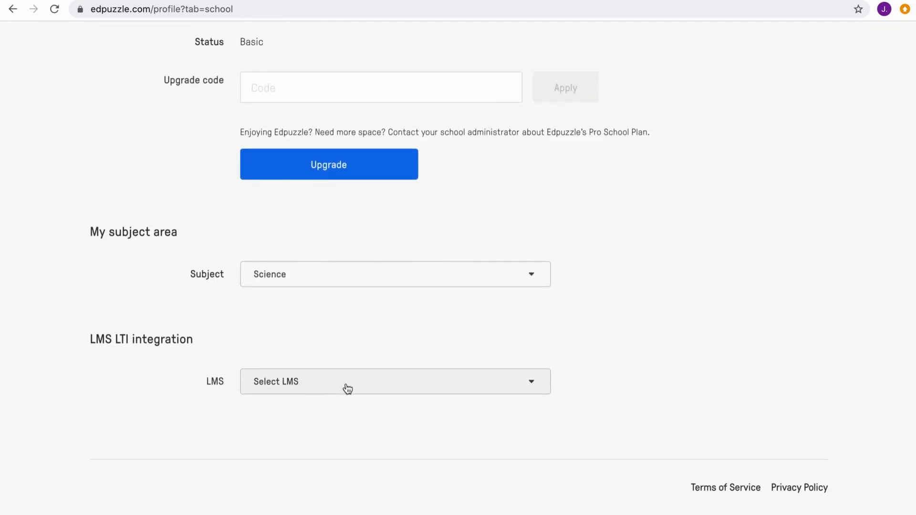
pyautogui.click(347, 389)
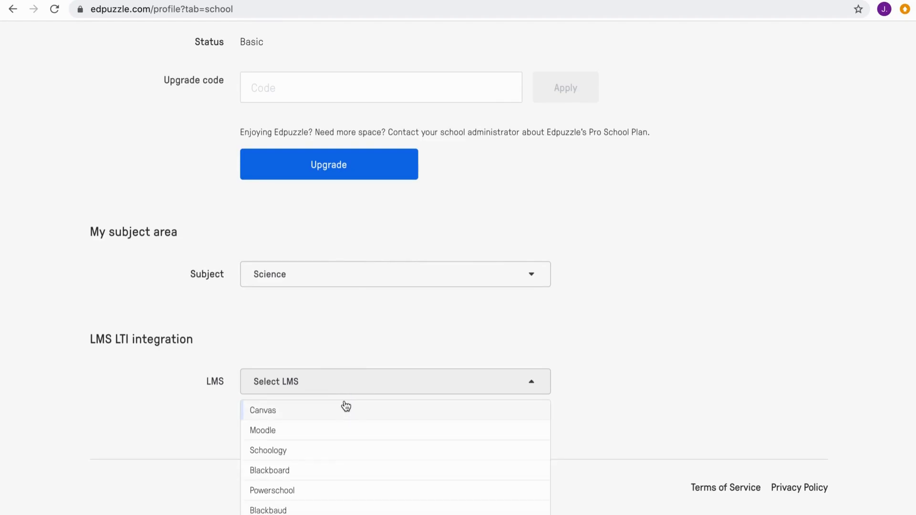
pyautogui.click(373, 340)
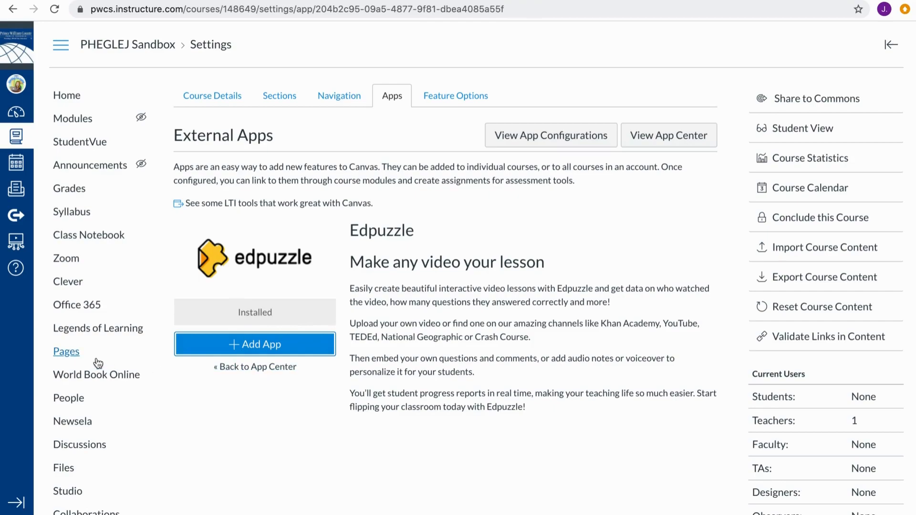
# Open the 03:16 "Scientific Method" video from the Edpuzzle results for "scientific method"
pyautogui.scroll(-4, 102, 310)
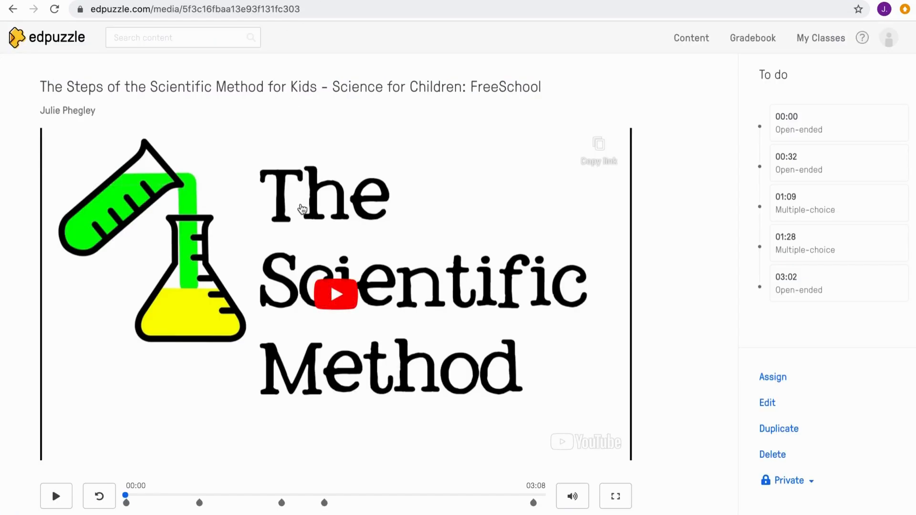
pyautogui.scroll(-1, 302, 208)
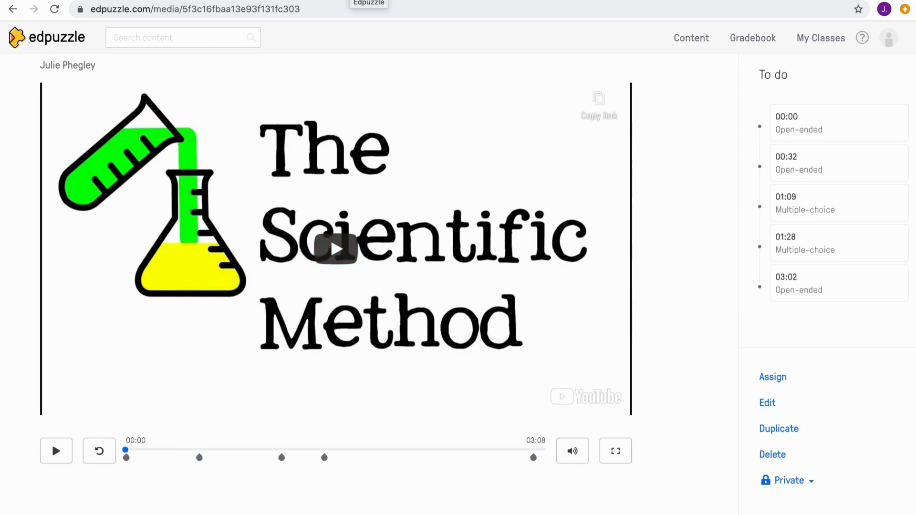
pyautogui.click(352, 1)
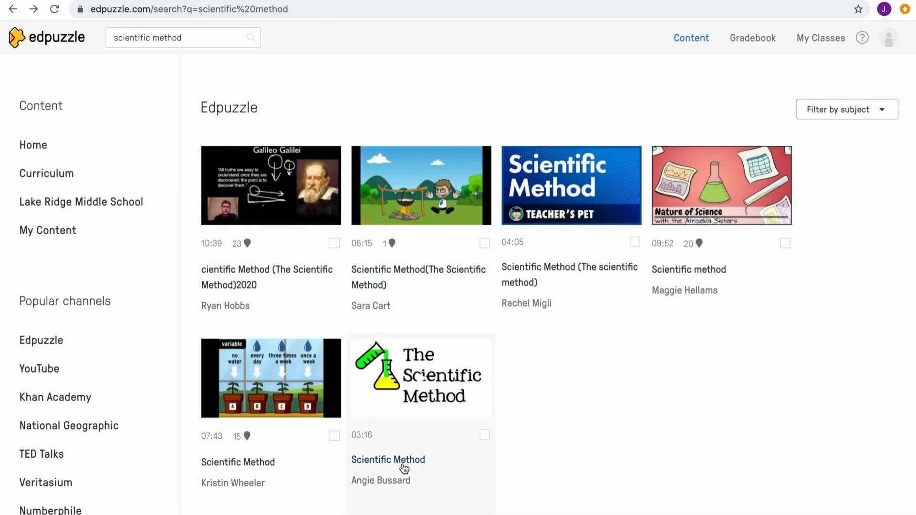
pyautogui.click(238, 40)
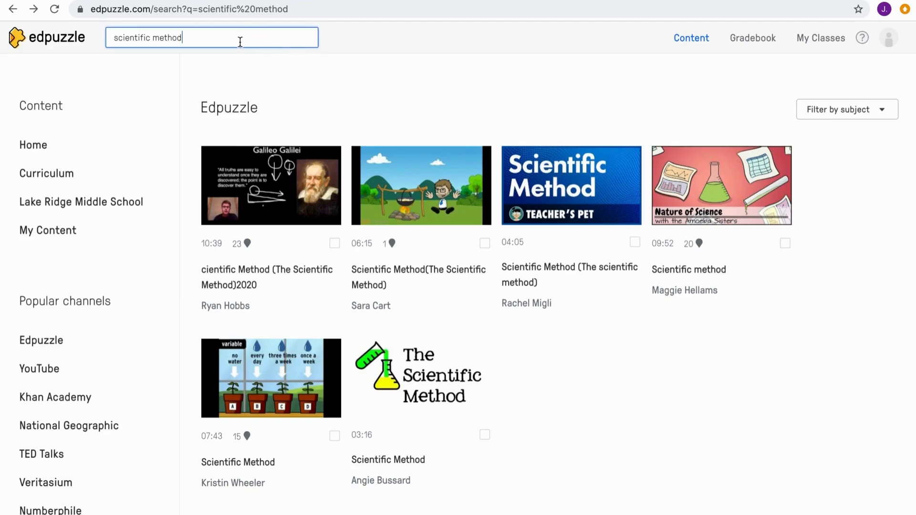
pyautogui.click(408, 457)
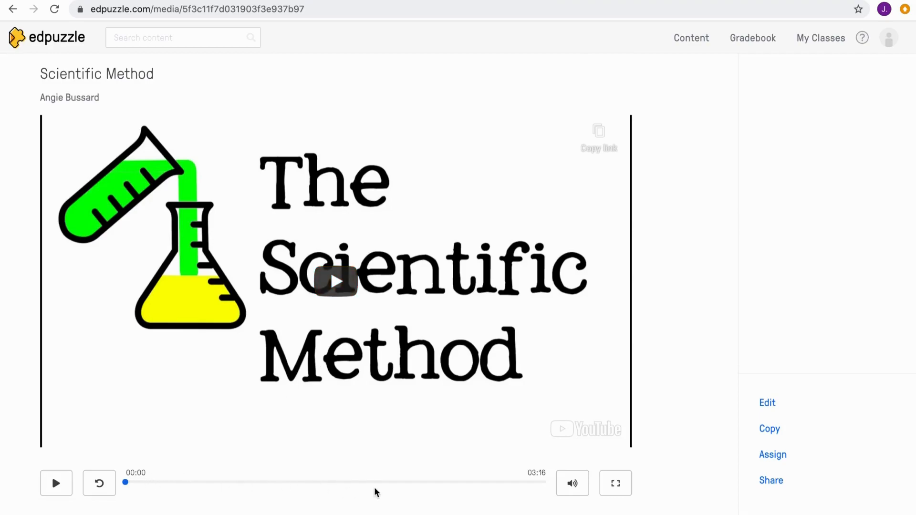
# Open the second-row, middle 03:16 version among the other video versions and preview its first question at 00:40
pyautogui.scroll(-5, 376, 492)
pyautogui.scroll(-3, 377, 492)
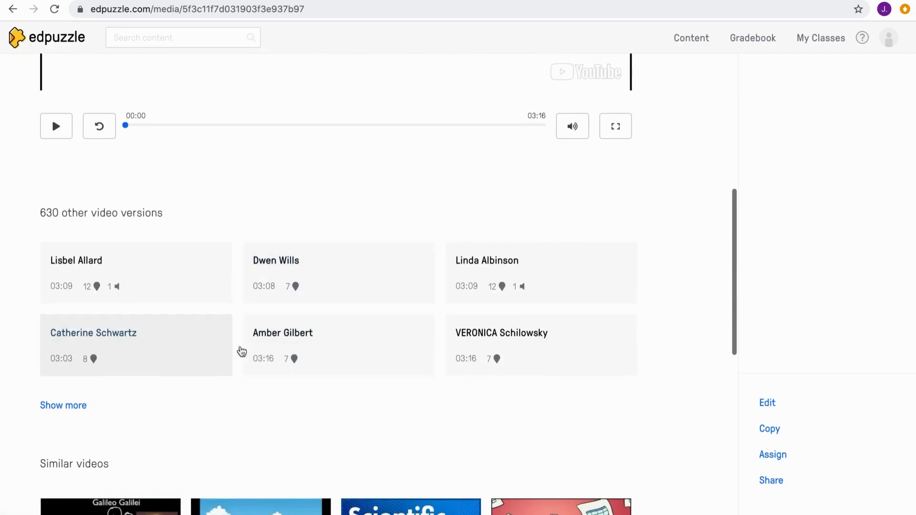
pyautogui.moveTo(293, 360)
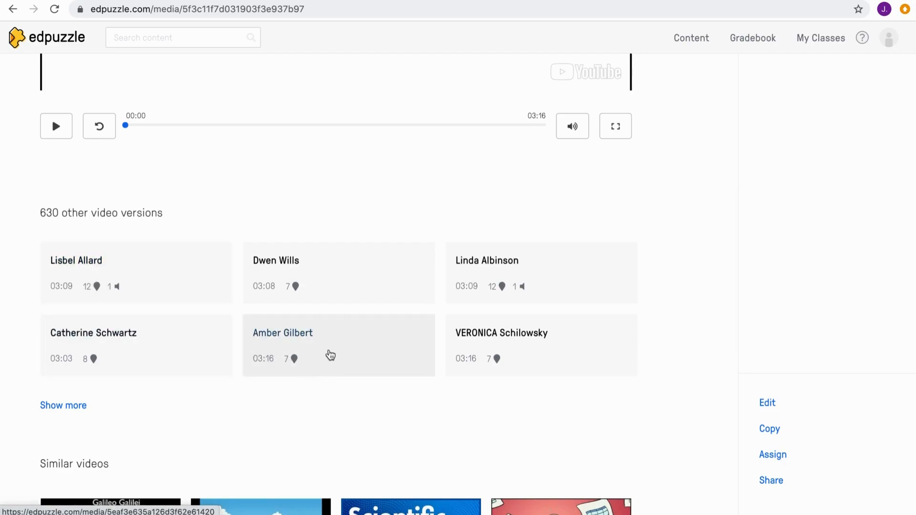
pyautogui.click(334, 340)
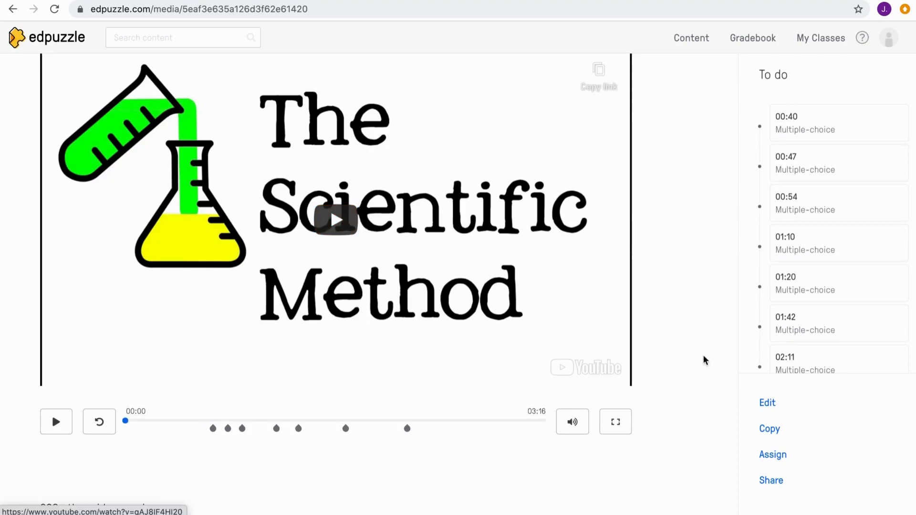
pyautogui.click(215, 431)
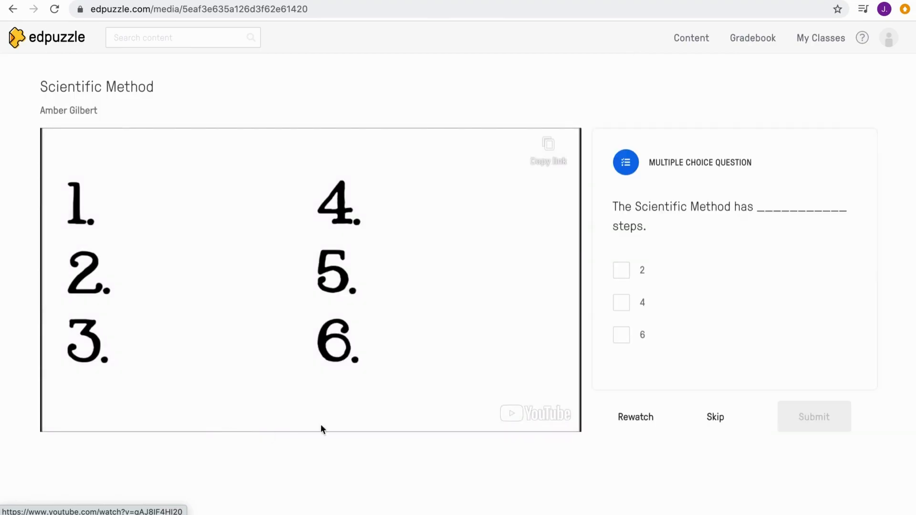
# Go back to the original video, reopen the same middle 03:16 version with seven questions and copy it to your own content
pyautogui.scroll(-1, 464, 286)
pyautogui.scroll(1, 464, 290)
pyautogui.scroll(-1, 452, 415)
pyautogui.hscroll(-5, 452, 411)
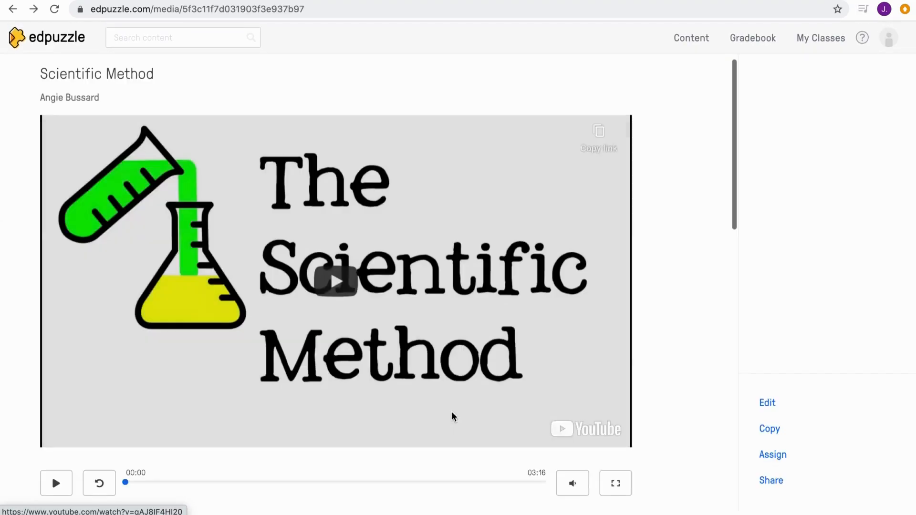
pyautogui.scroll(-10, 654, 294)
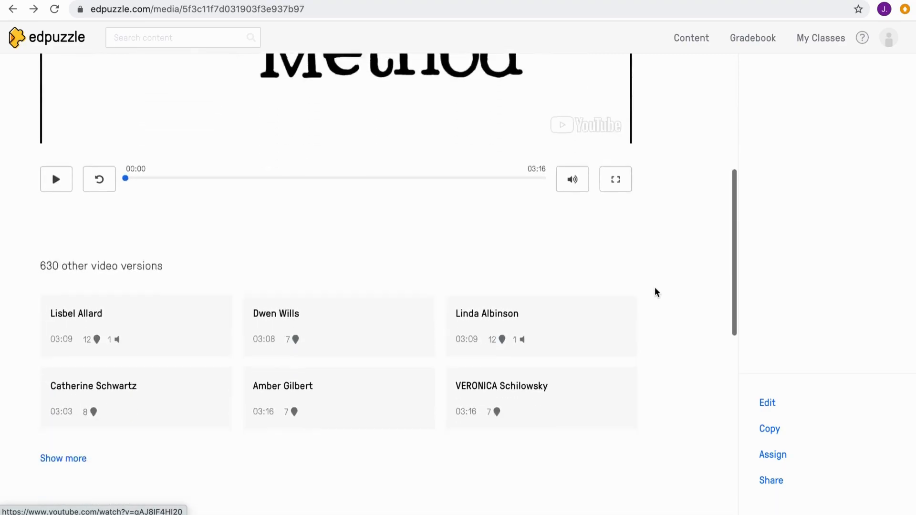
pyautogui.click(314, 353)
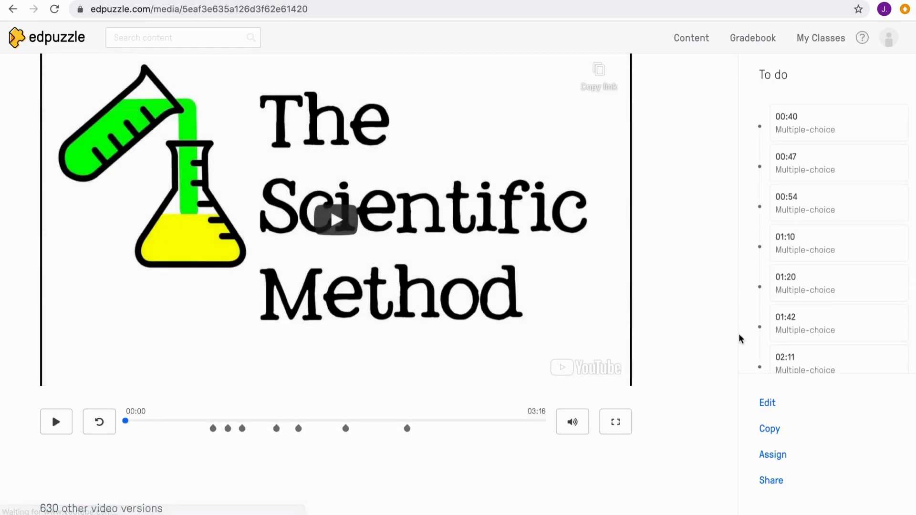
pyautogui.click(768, 433)
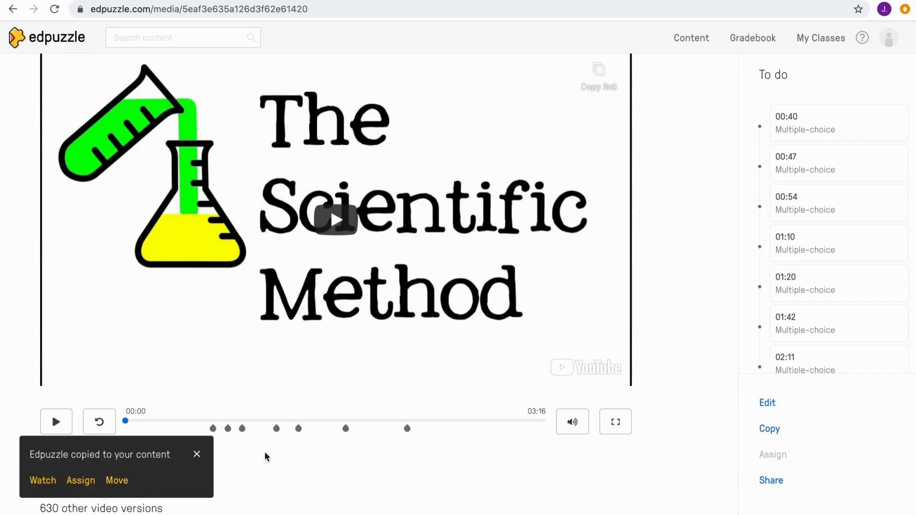
pyautogui.scroll(2, 264, 458)
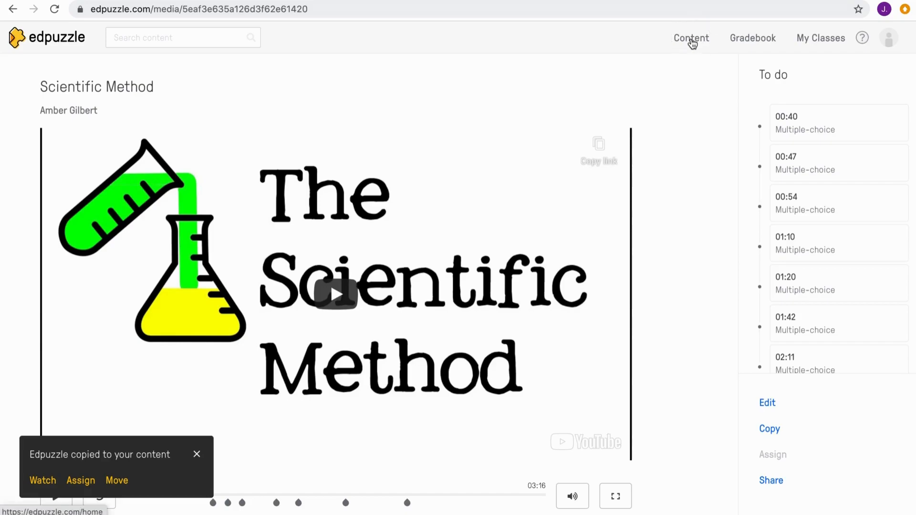
# Open the My Content library to check for the copied Scientific Method video
pyautogui.click(691, 38)
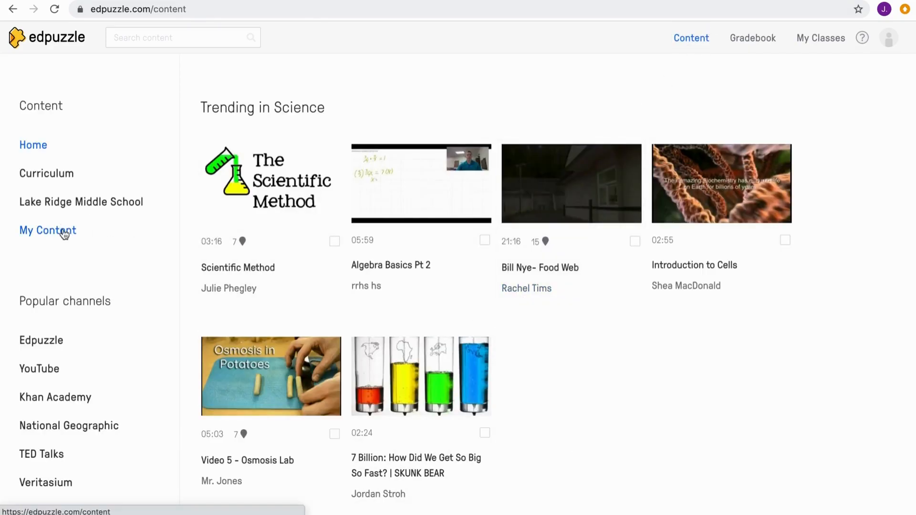
pyautogui.click(47, 230)
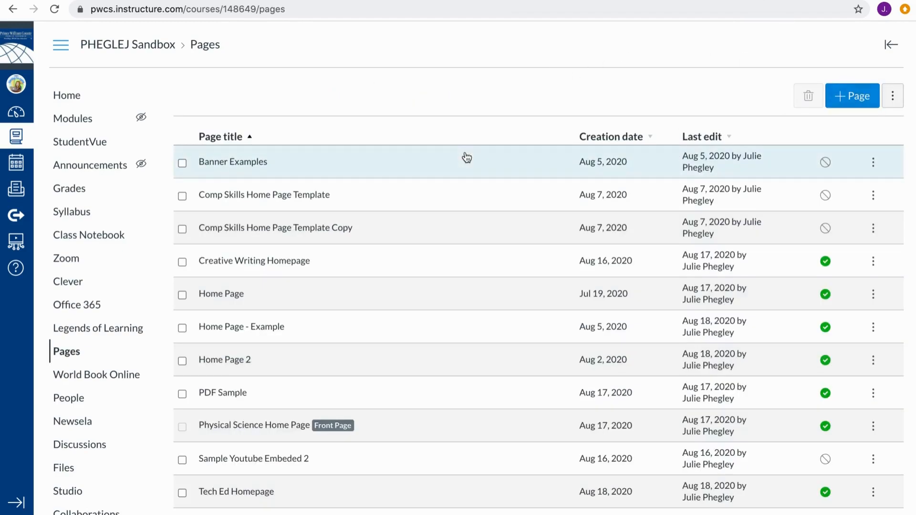
# Switch to the Canvas course and create an assignment titled "Scientific Method Video Part 2" with the description "Watch the included video and respond to the questions."
pyautogui.scroll(-2, 153, 260)
pyautogui.scroll(-2, 119, 474)
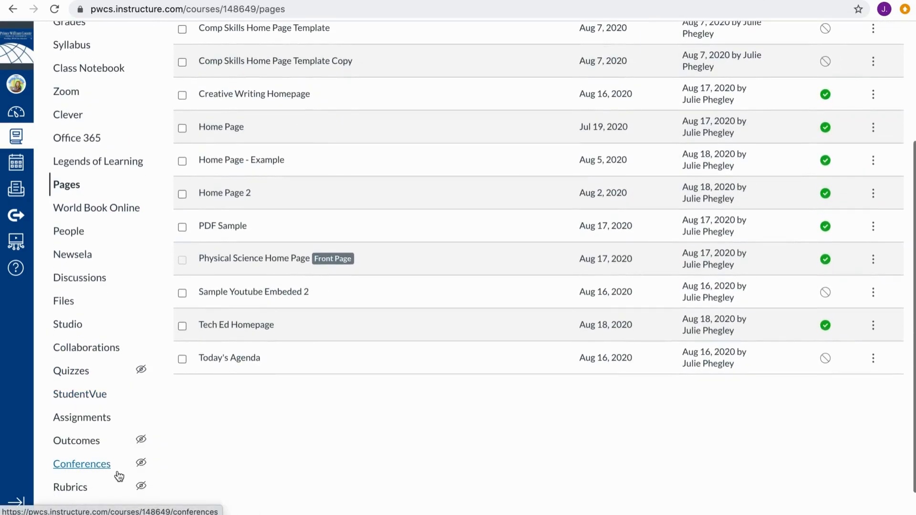
pyautogui.click(101, 426)
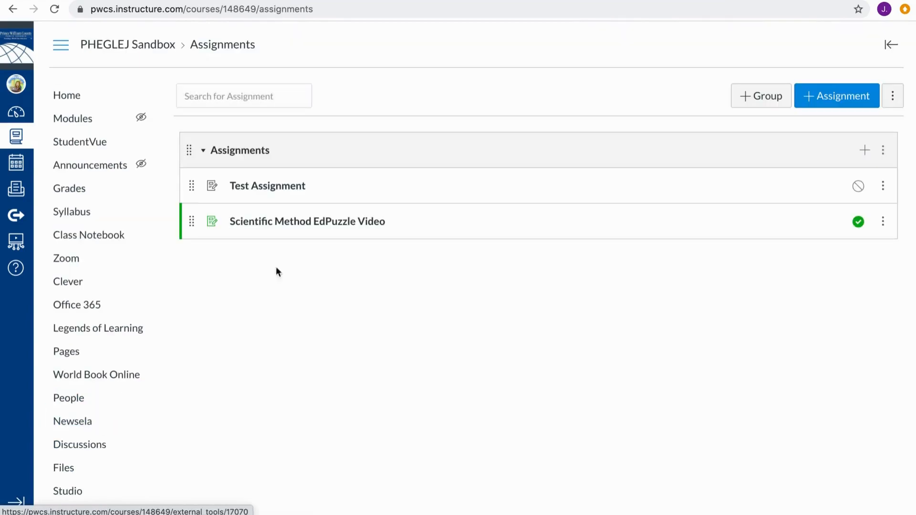
pyautogui.click(816, 96)
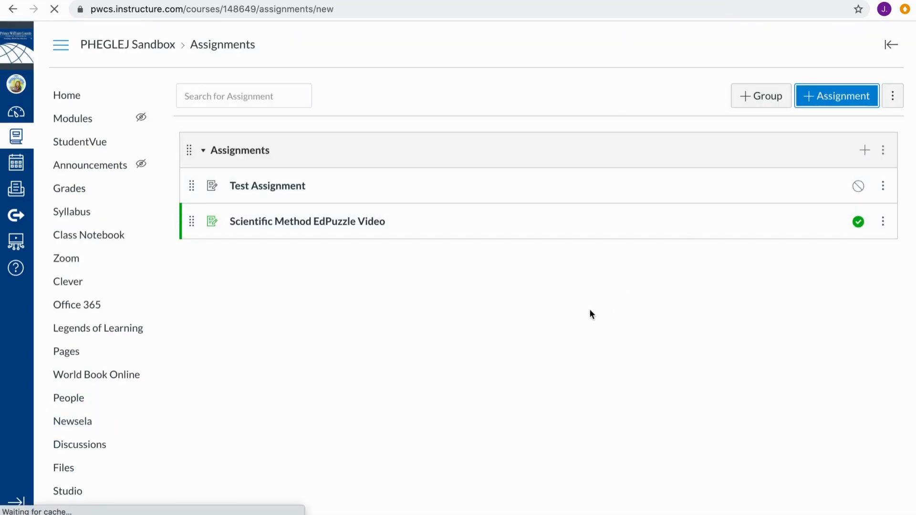
pyautogui.write('Sci')
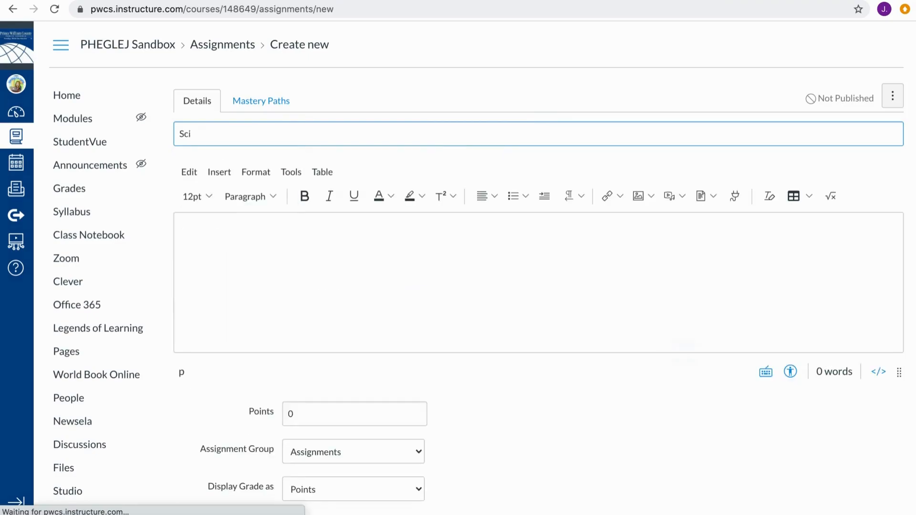
pyautogui.write('entifi')
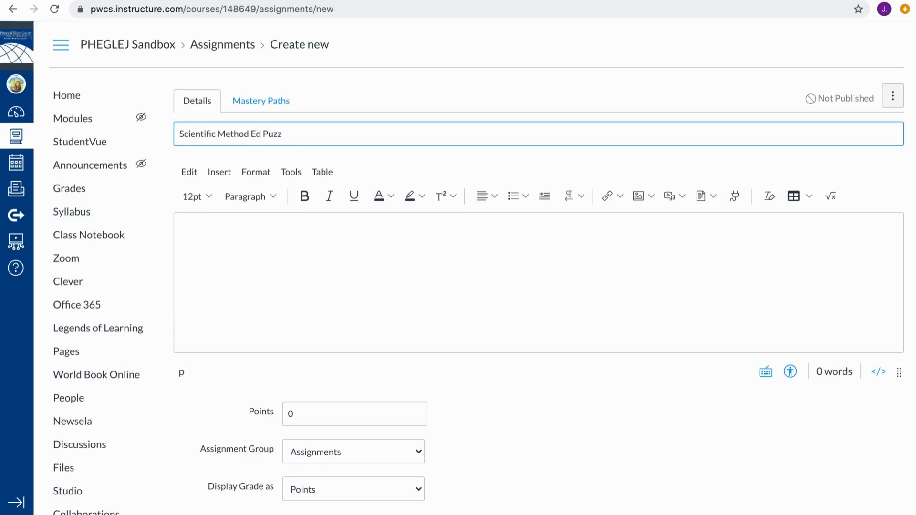
pyautogui.write('c Method EdPuzze')
pyautogui.click(348, 231)
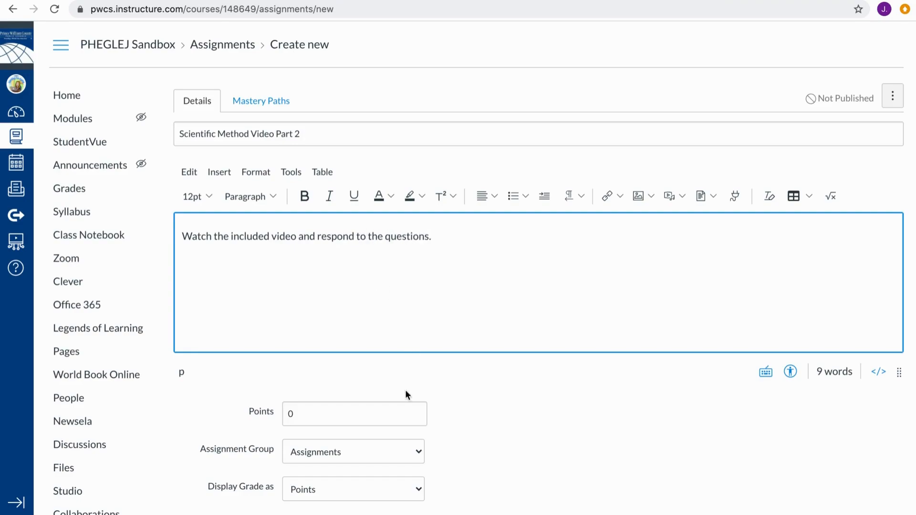
# Review the grade display options, keeping Points, and set the assignment's submission type to External Tool after trying Online
pyautogui.scroll(-3, 398, 397)
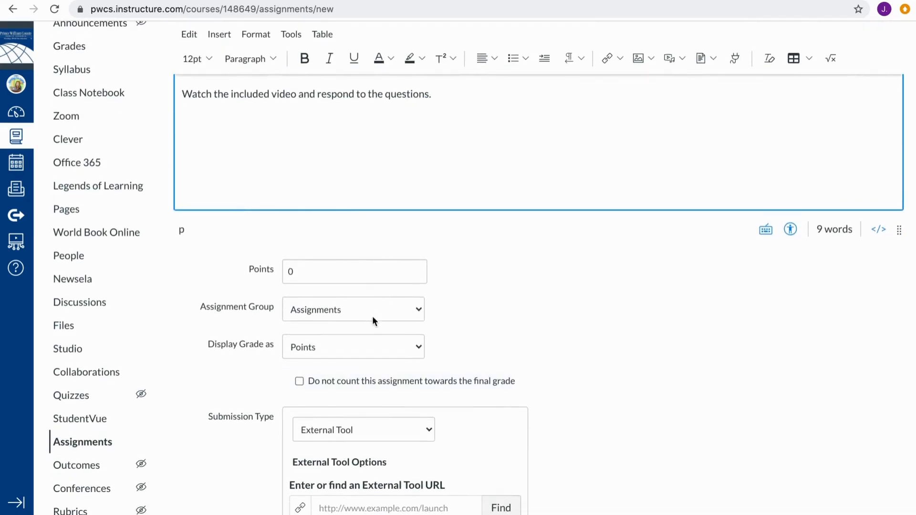
pyautogui.click(359, 347)
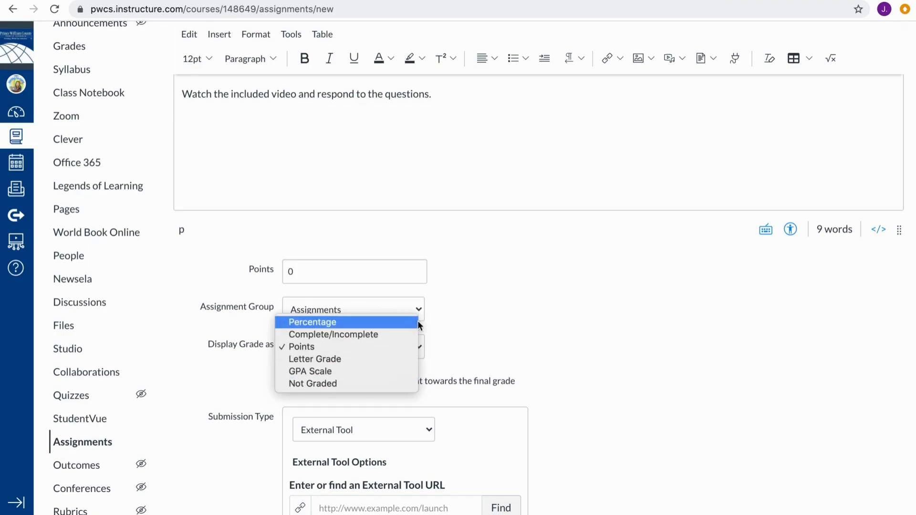
pyautogui.click(504, 324)
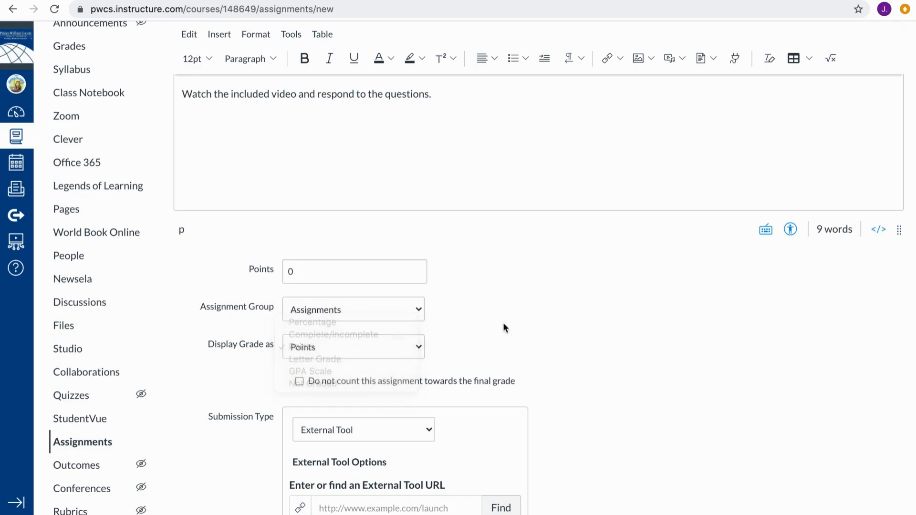
pyautogui.click(400, 426)
pyautogui.click(378, 404)
pyautogui.scroll(-3, 513, 355)
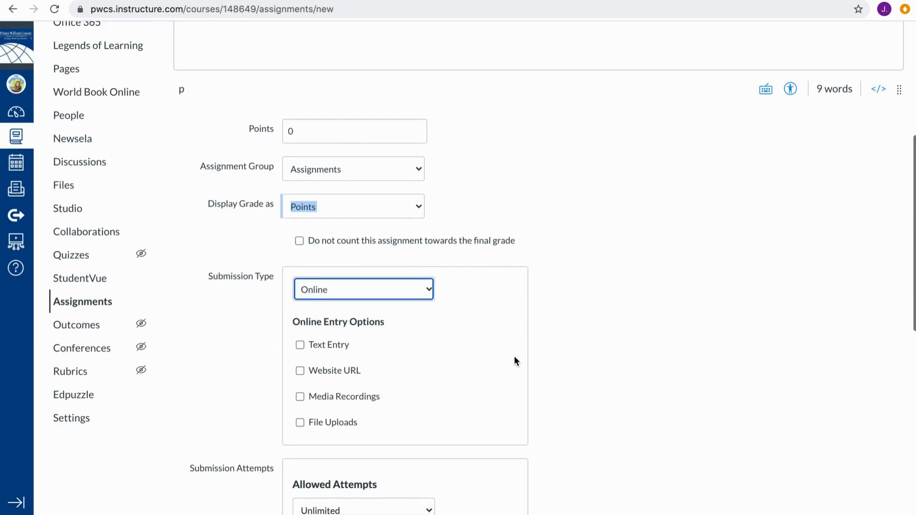
pyautogui.click(422, 289)
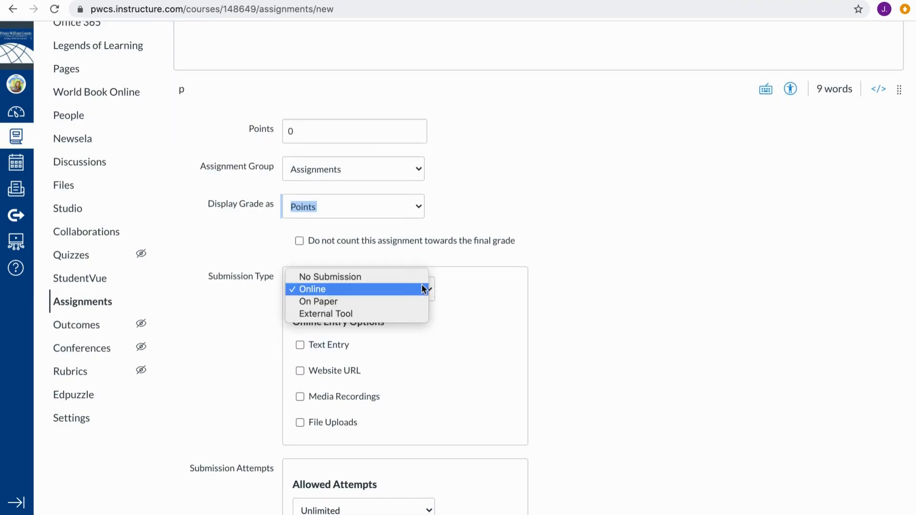
pyautogui.click(409, 314)
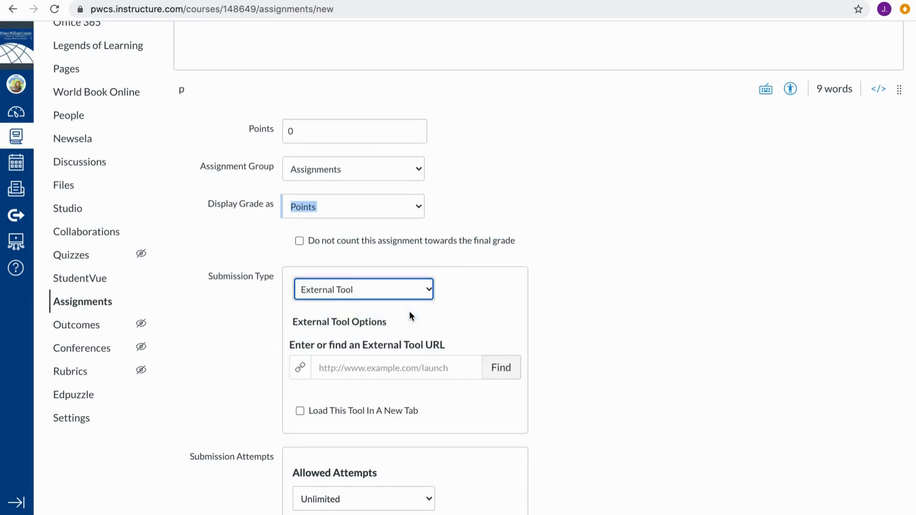
# Find Edpuzzle among the external tools for the assignment and open its video library
pyautogui.click(501, 374)
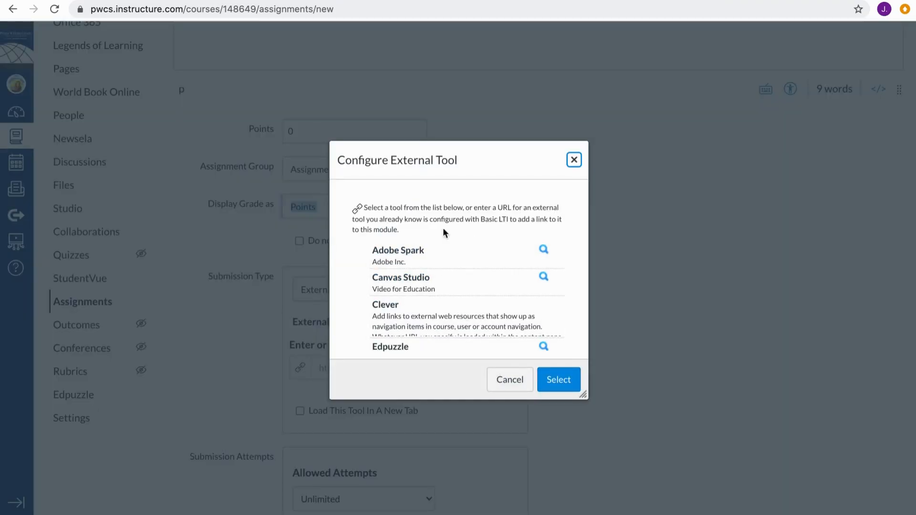
pyautogui.scroll(-3, 458, 296)
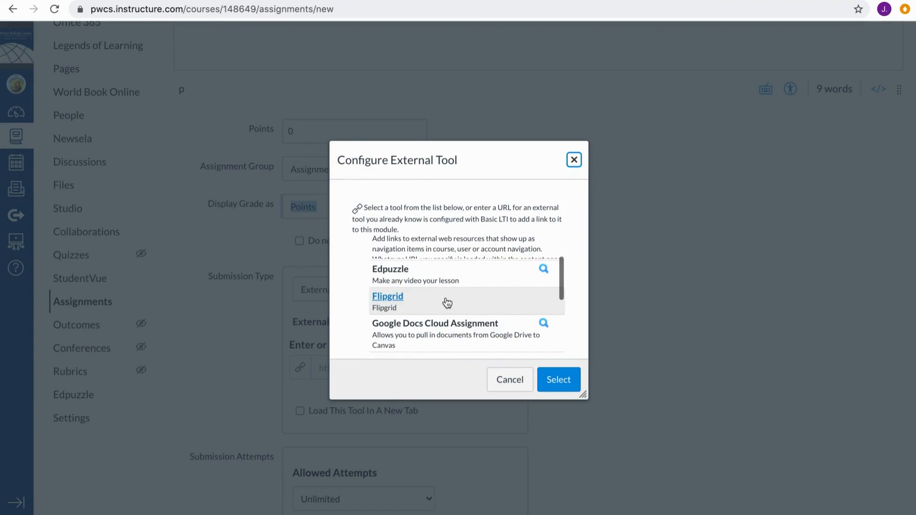
pyautogui.click(443, 267)
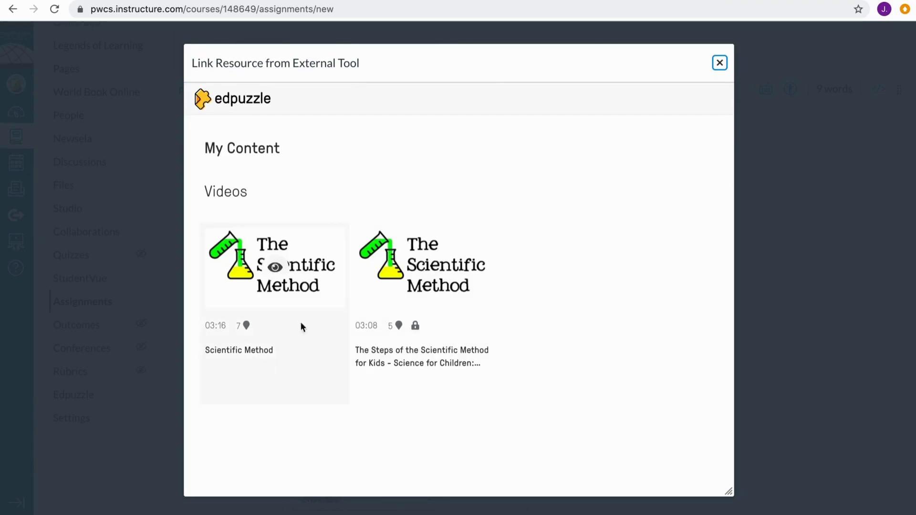
# Assign the 03:16 Scientific Method video to the course with closed captions turned on, and select it as the assignment's external tool link
pyautogui.click(275, 268)
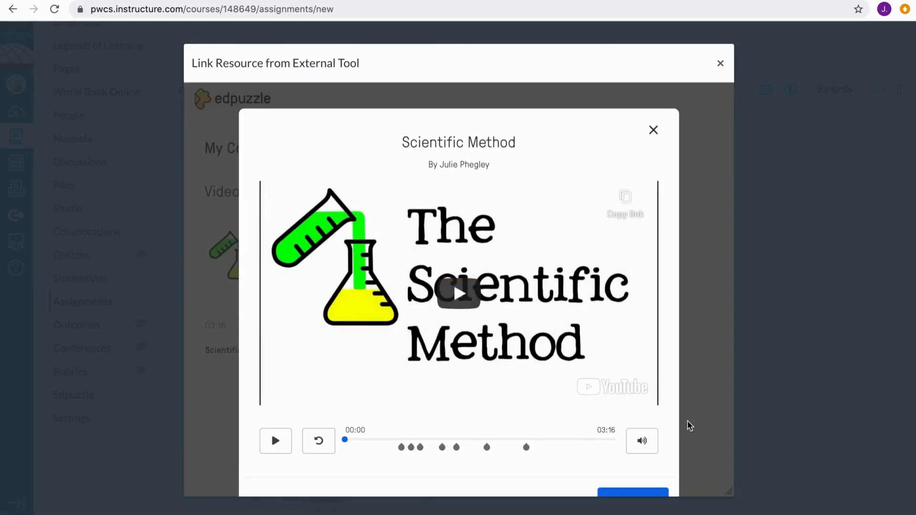
pyautogui.scroll(-2, 668, 432)
pyautogui.click(645, 441)
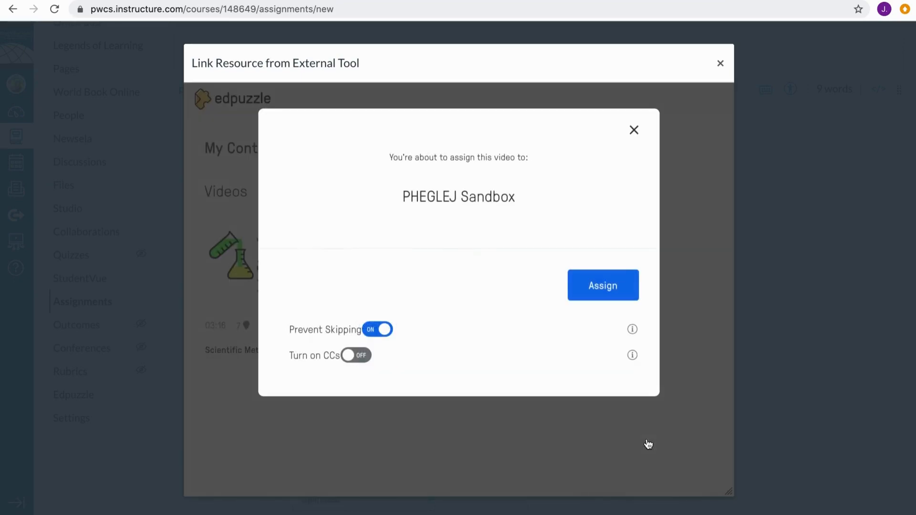
pyautogui.click(354, 355)
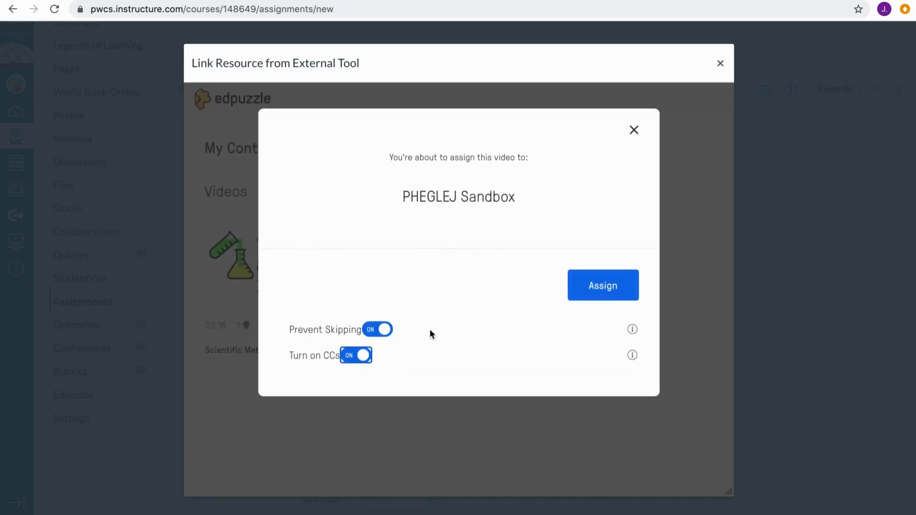
pyautogui.click(596, 291)
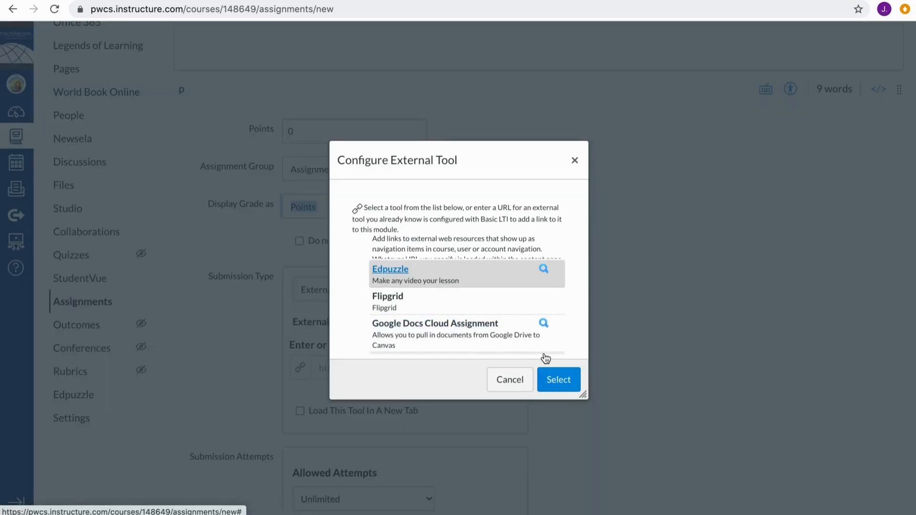
pyautogui.click(554, 382)
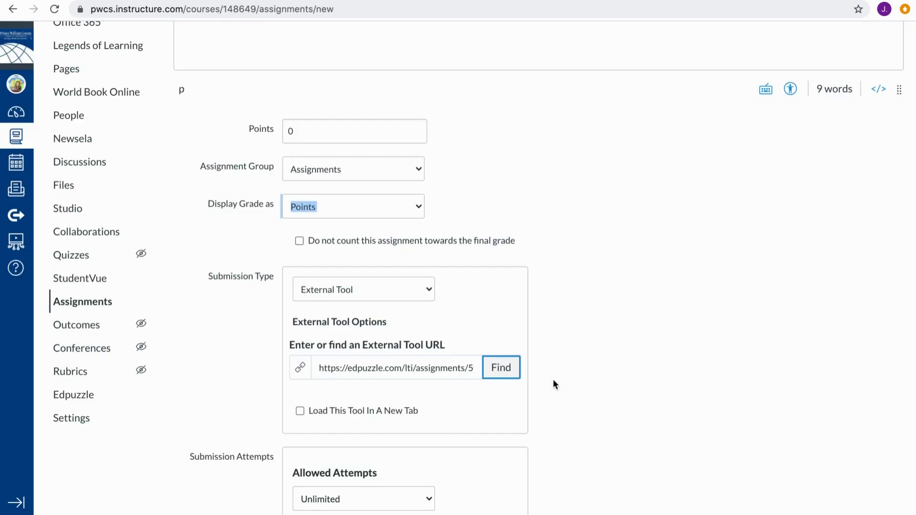
# Limit the assignment's allowed submission attempts to 2
pyautogui.scroll(-3, 553, 382)
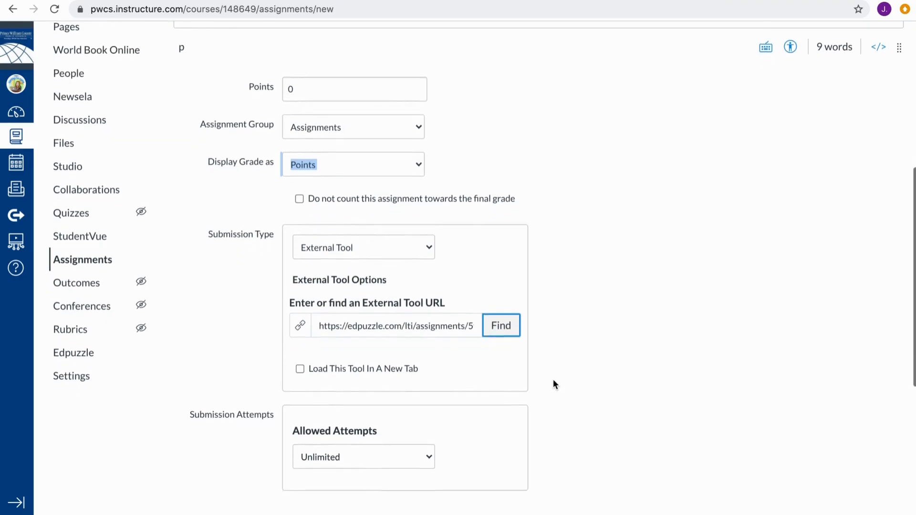
pyautogui.click(413, 428)
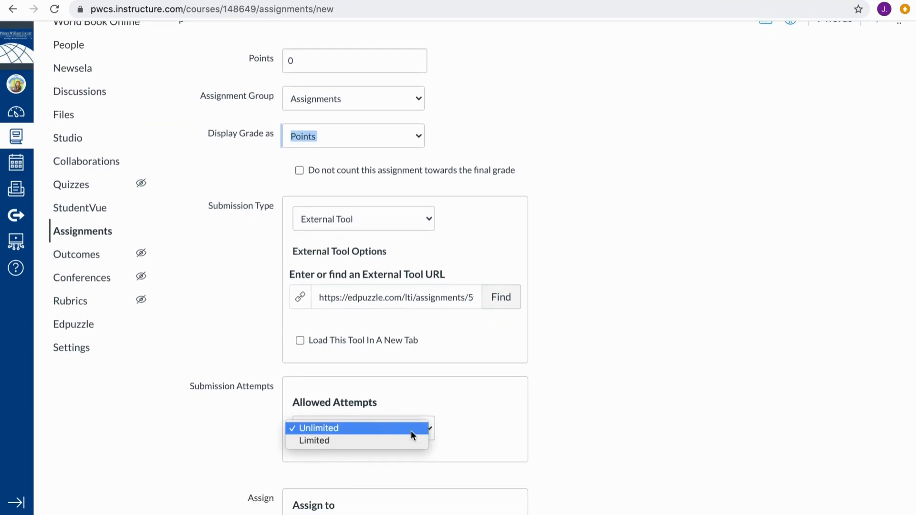
pyautogui.click(425, 426)
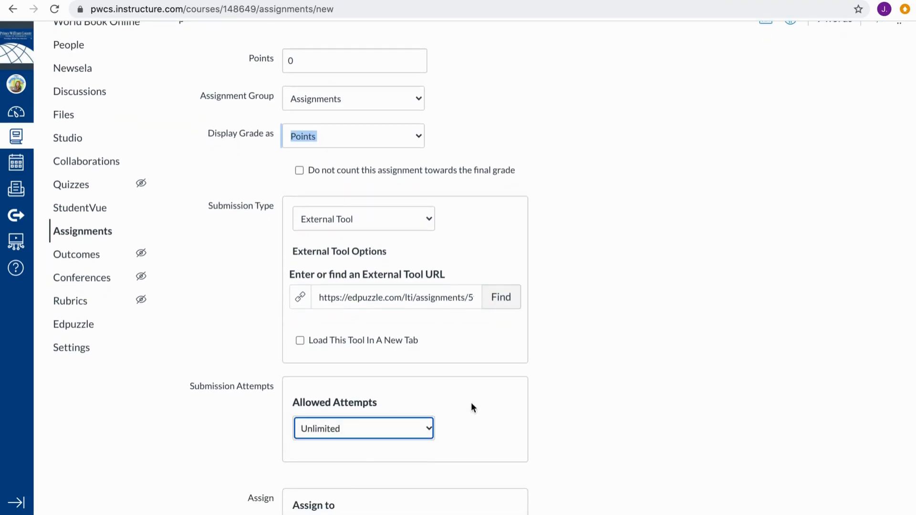
pyautogui.scroll(-3, 585, 377)
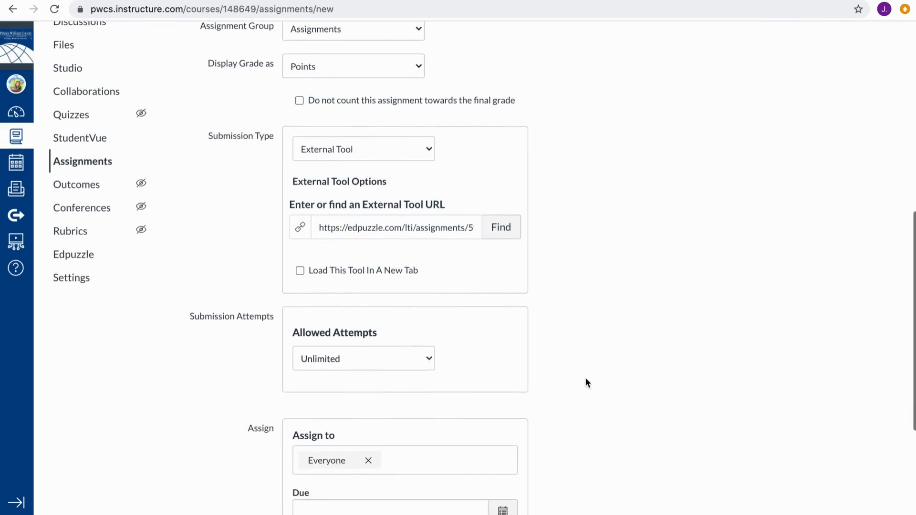
pyautogui.click(411, 357)
pyautogui.click(402, 365)
pyautogui.click(410, 402)
pyautogui.click(476, 391)
# Keep the assignment assigned to Everyone without due or availability dates, then save and publish it
pyautogui.scroll(-3, 477, 391)
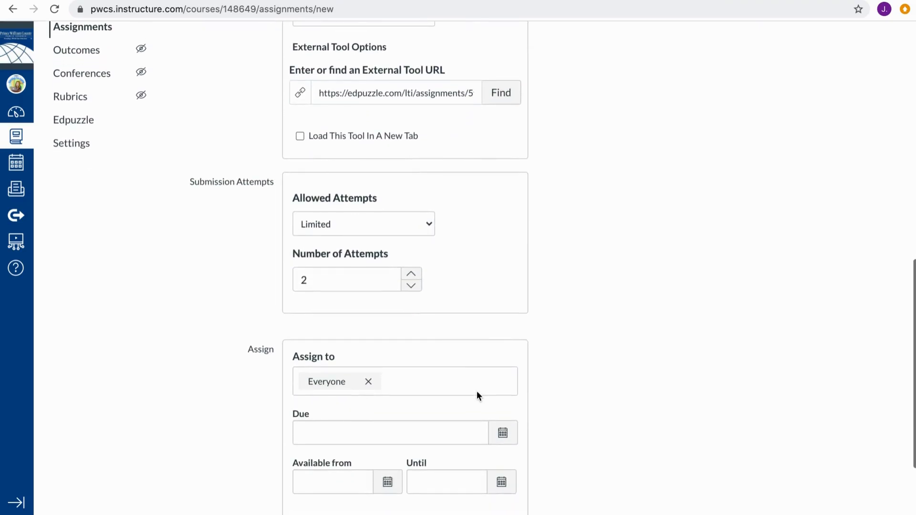
pyautogui.scroll(-1, 422, 403)
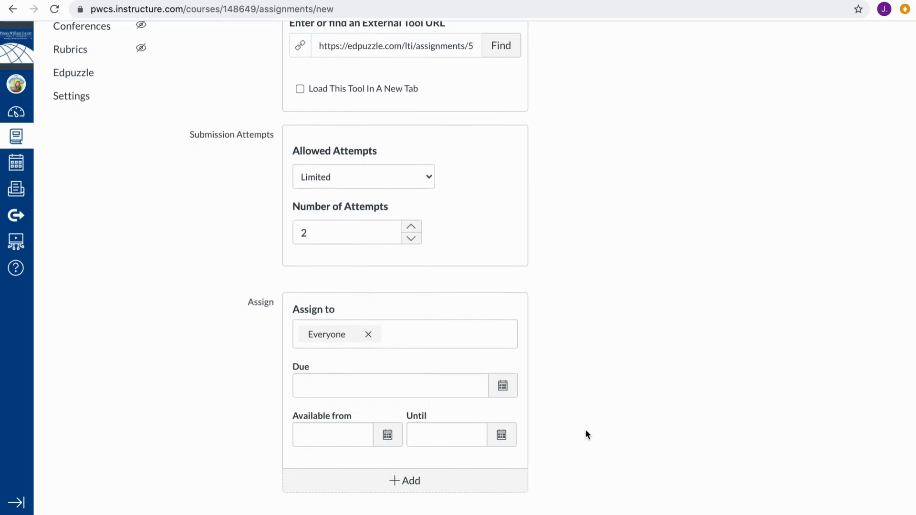
pyautogui.scroll(-2, 585, 432)
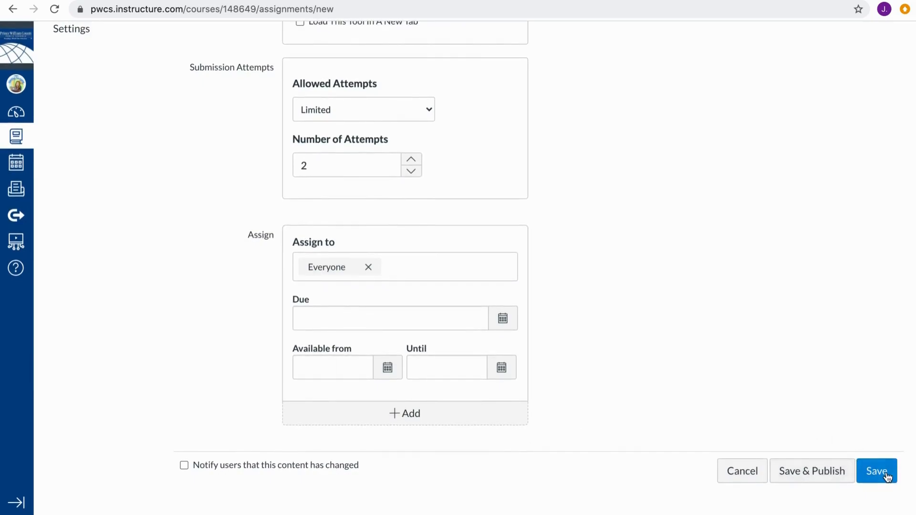
pyautogui.click(813, 471)
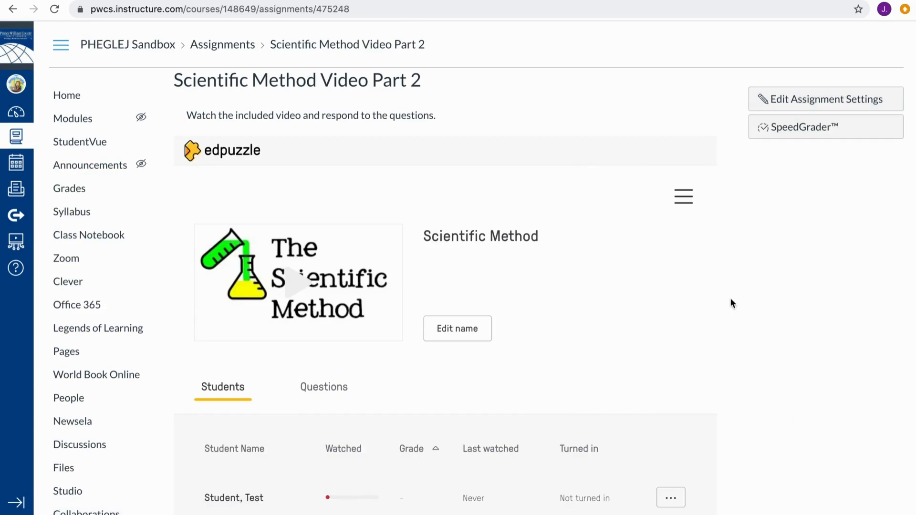
# Look over the published assignment, play its embedded Scientific Method video and lower the volume to near minimum
pyautogui.scroll(-3, 730, 303)
pyautogui.scroll(3, 730, 303)
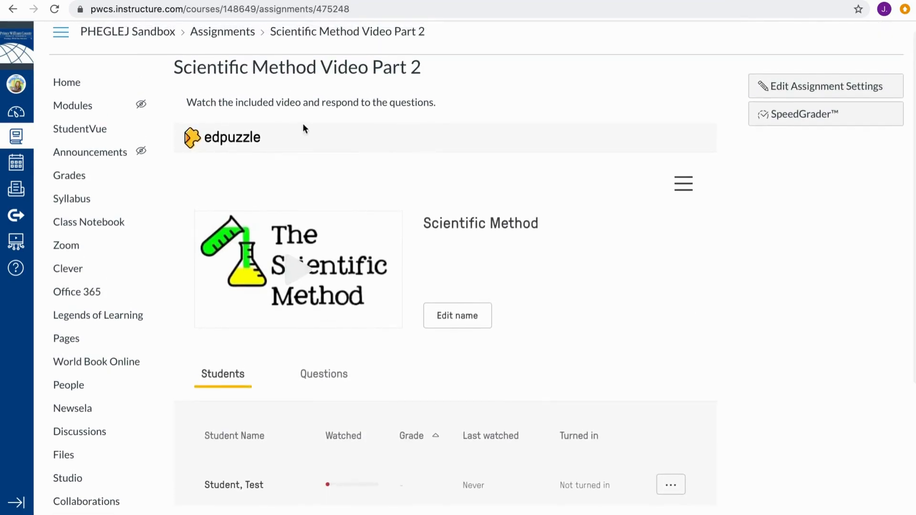
pyautogui.click(296, 270)
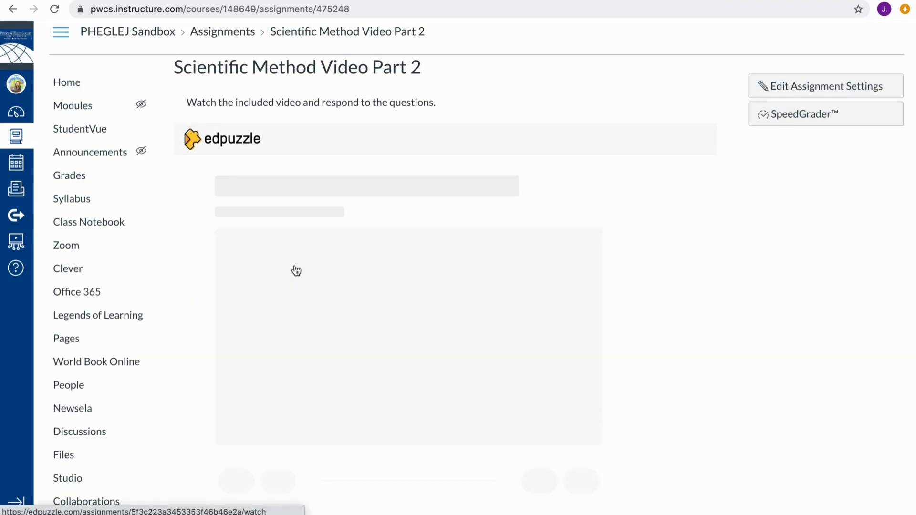
pyautogui.click(231, 471)
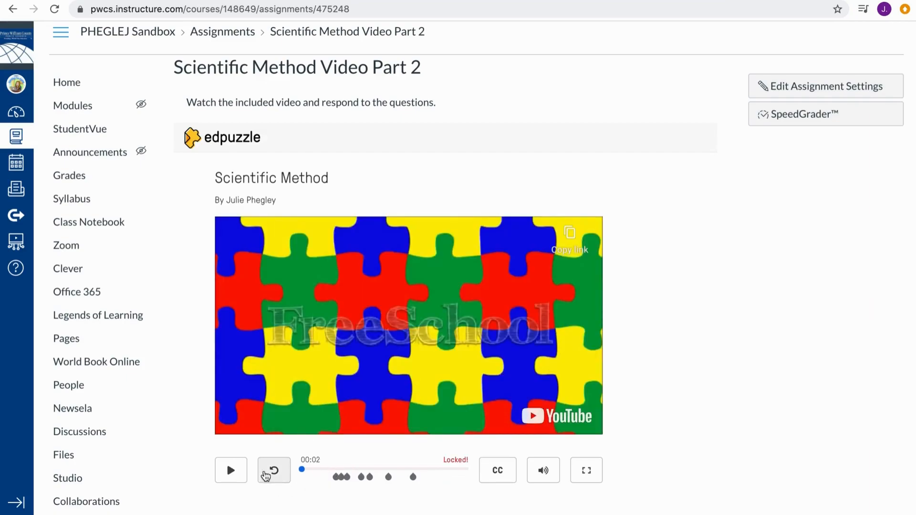
pyautogui.moveTo(542, 465)
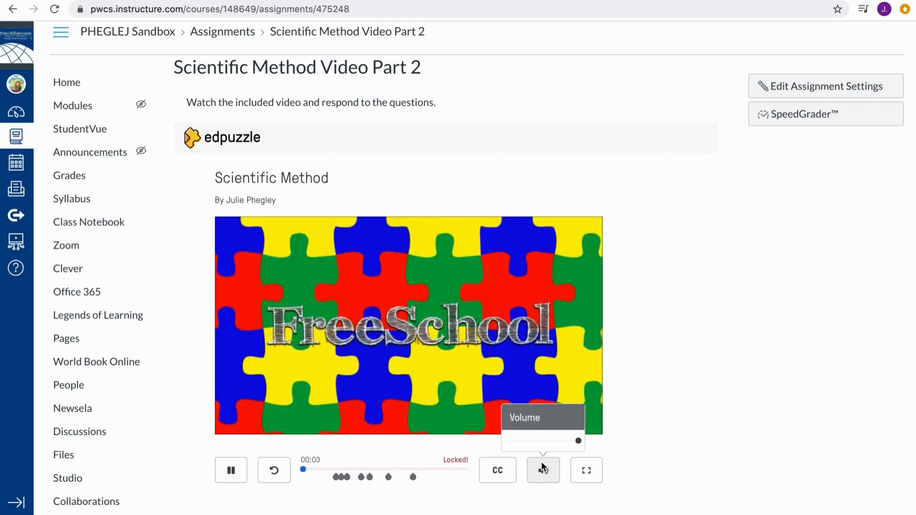
pyautogui.click(510, 442)
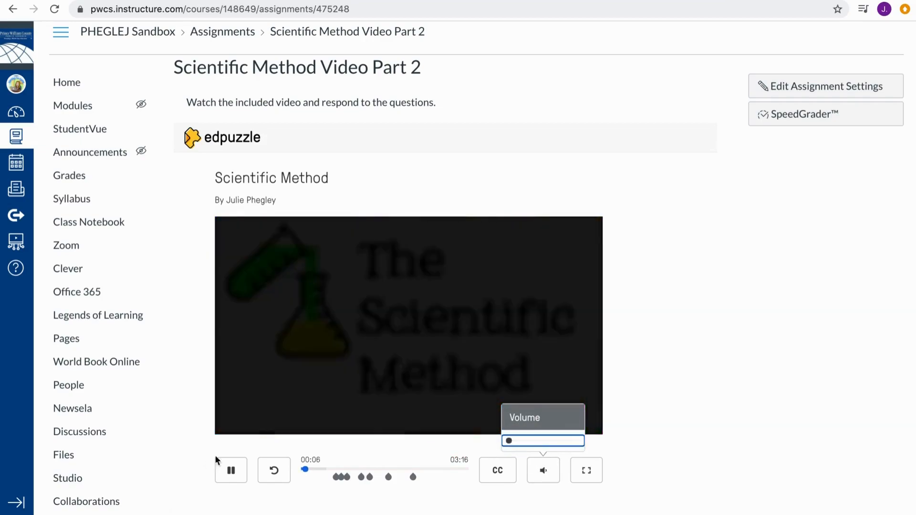
# Check the embedded video's closed-caption options, and view the video in full screen before returning to the assignment page
pyautogui.scroll(-1, 239, 362)
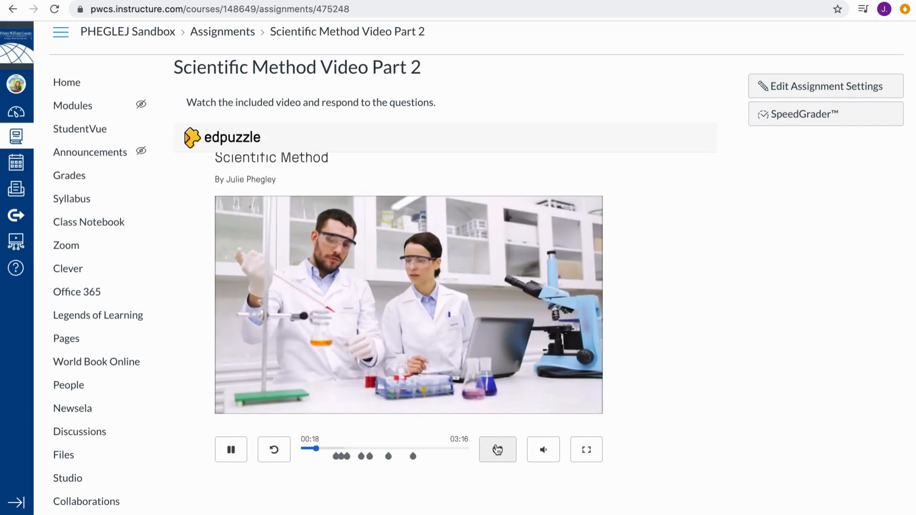
pyautogui.click(498, 449)
pyautogui.click(497, 414)
pyautogui.click(496, 378)
pyautogui.click(497, 414)
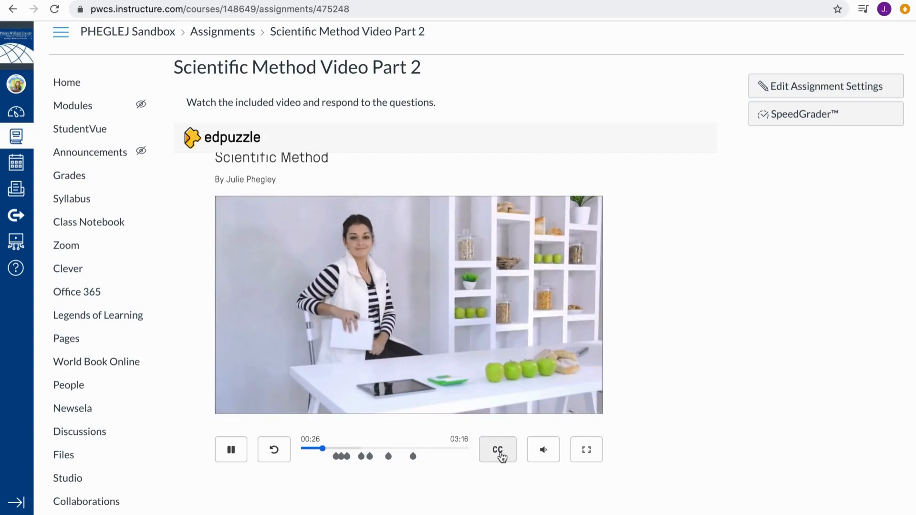
pyautogui.click(587, 456)
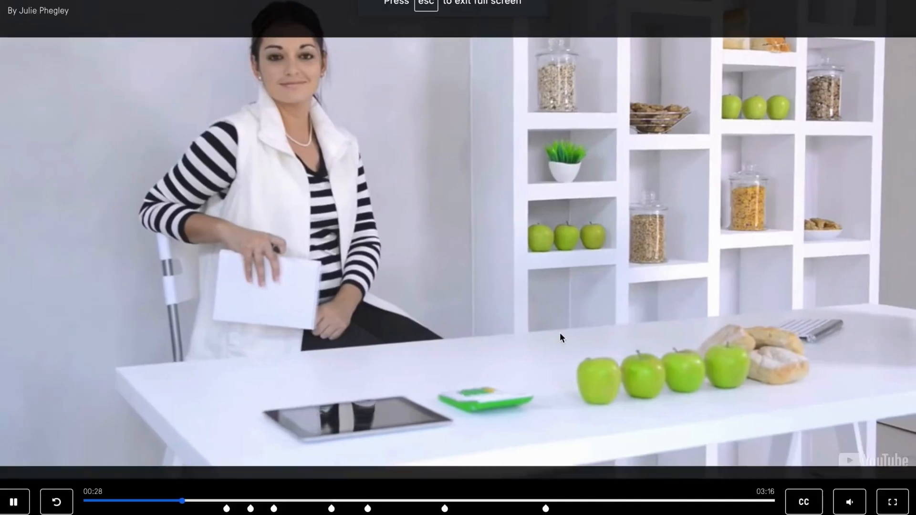
pyautogui.press('Escape')
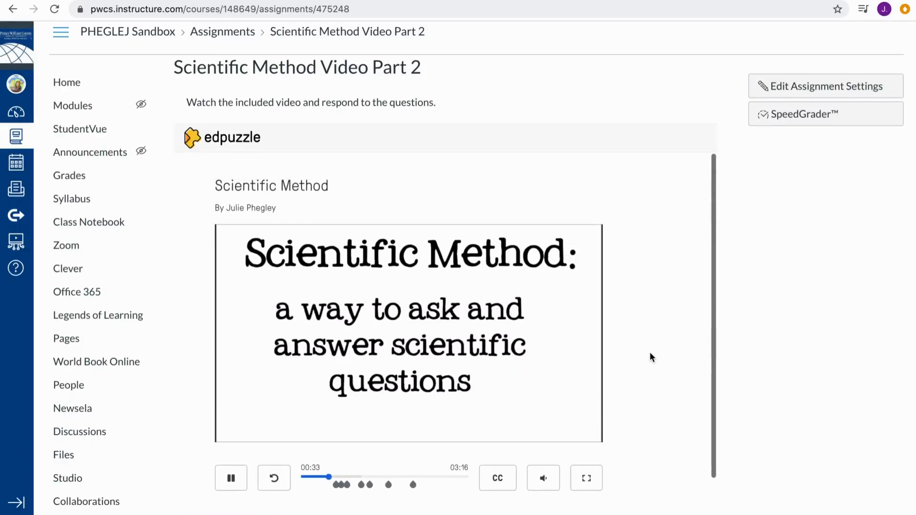
# Submit 6 as the answer to the question on the number of Scientific Method steps, and resume the video briefly before pausing it
pyautogui.scroll(-1, 650, 352)
pyautogui.scroll(1, 649, 352)
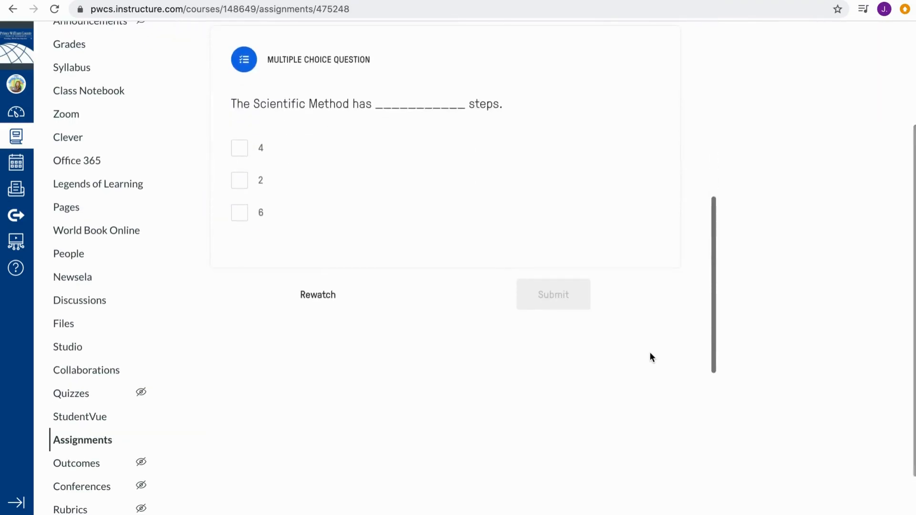
pyautogui.scroll(2, 650, 352)
pyautogui.scroll(-2, 650, 352)
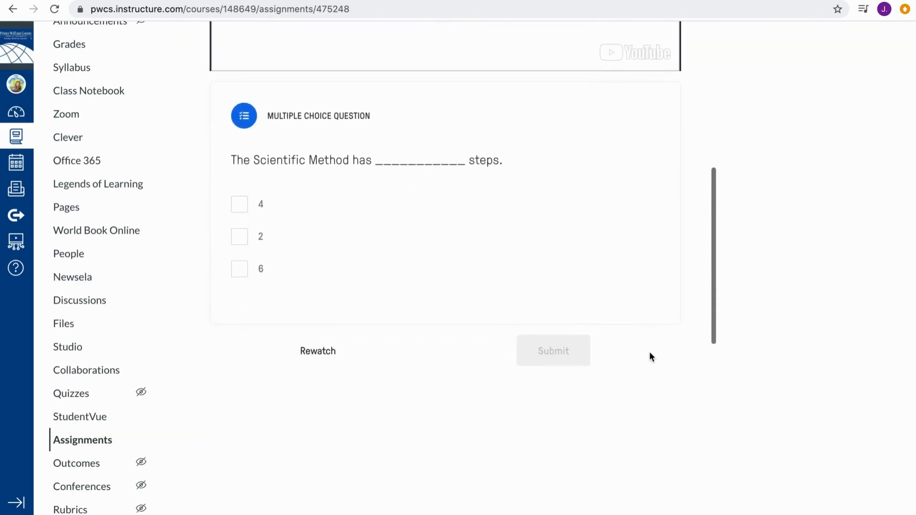
pyautogui.click(238, 271)
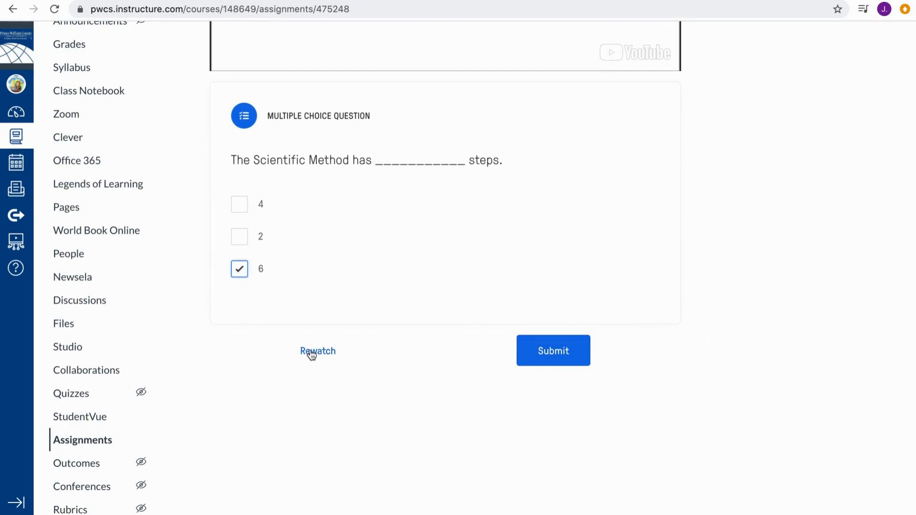
pyautogui.click(539, 347)
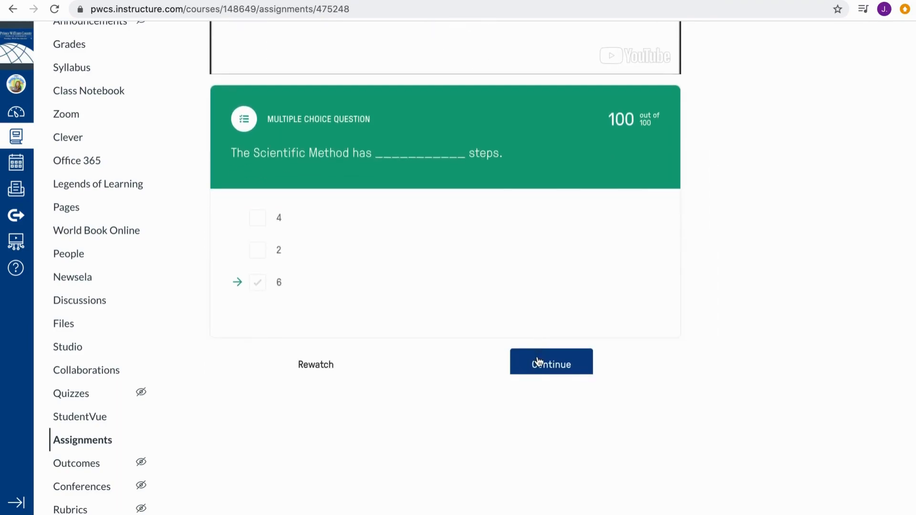
pyautogui.click(539, 358)
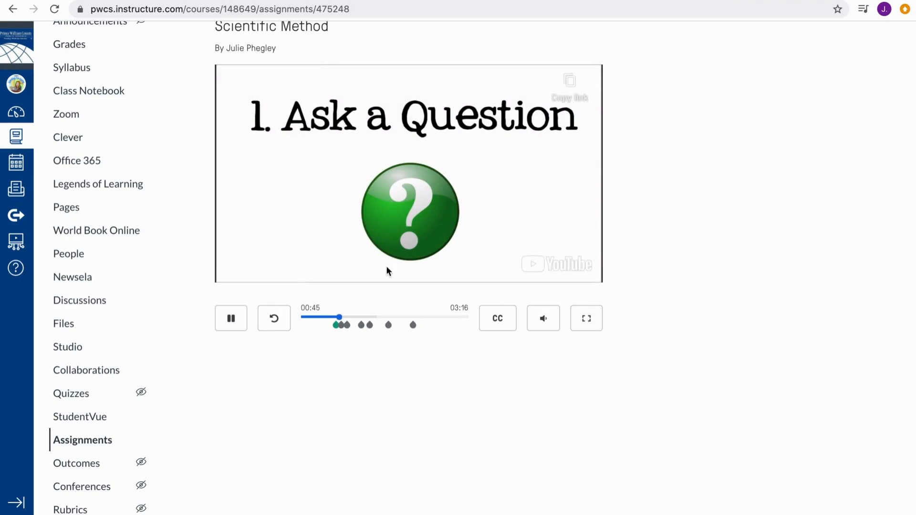
pyautogui.click(231, 318)
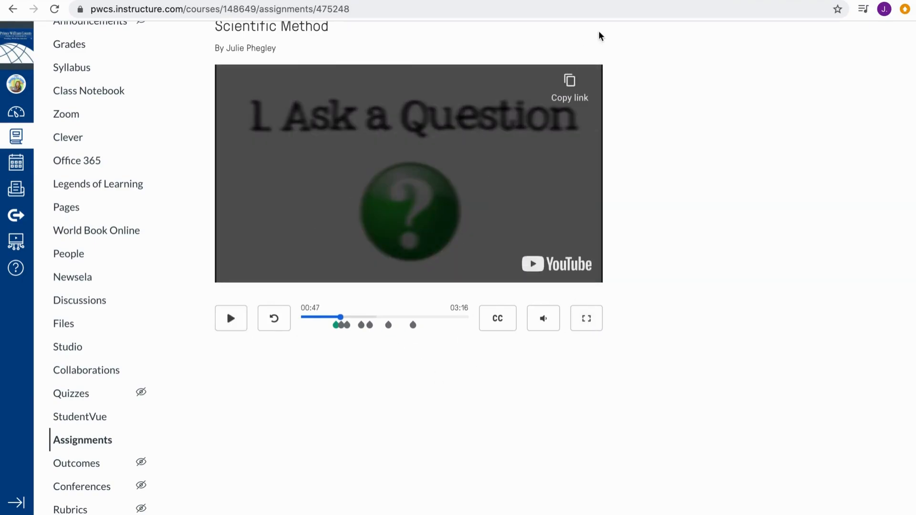
# Review the students' watch progress for the Scientific Method video and show the available actions for the teacher's own attempt
pyautogui.scroll(1, 325, 153)
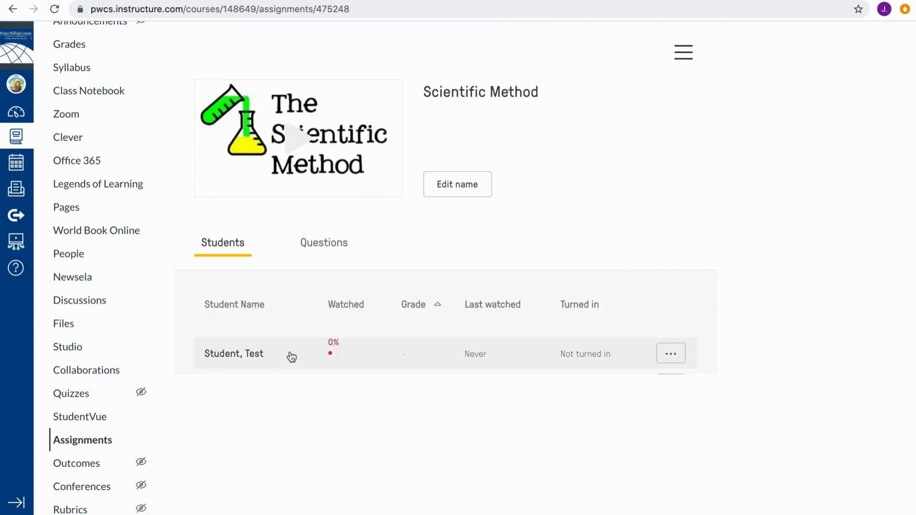
pyautogui.scroll(-1, 566, 346)
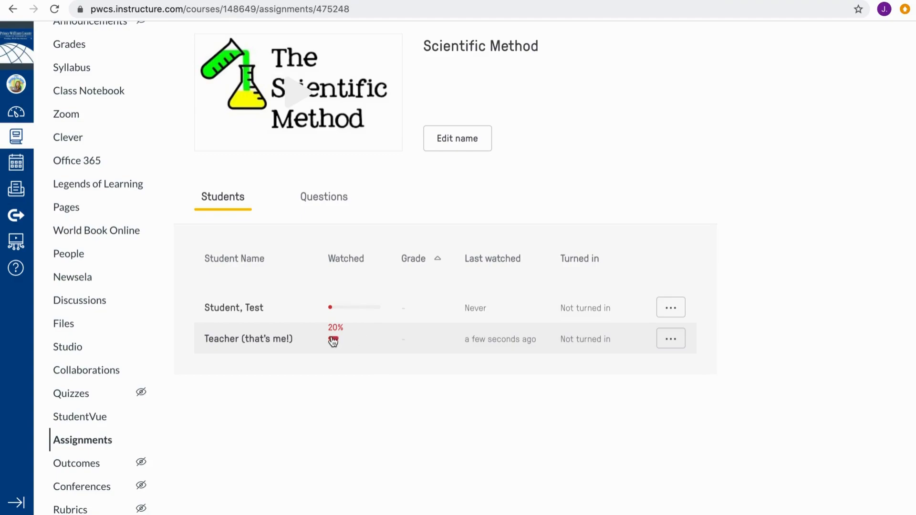
pyautogui.click(671, 337)
pyautogui.scroll(-2, 670, 337)
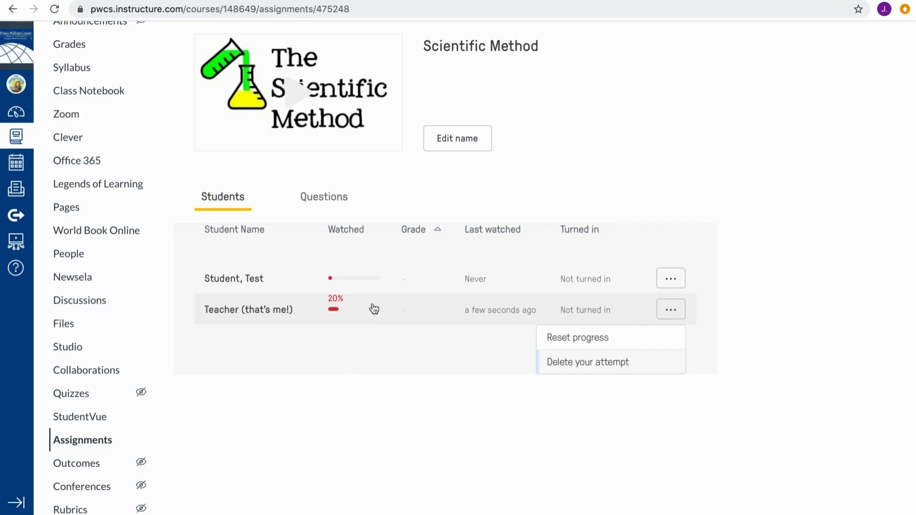
# Examine the video's question-by-question results, including the answer choices and how many responses are right for each question
pyautogui.click(339, 199)
pyautogui.scroll(-3, 379, 286)
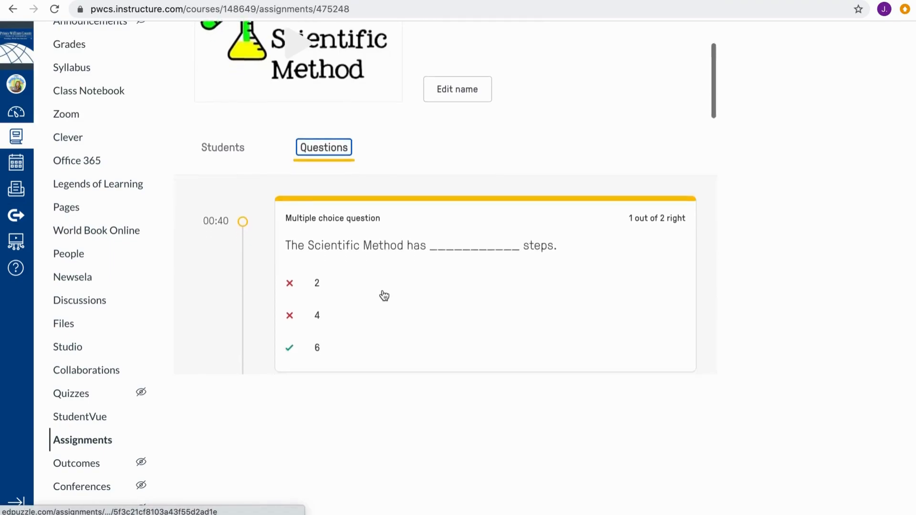
pyautogui.scroll(-12, 352, 289)
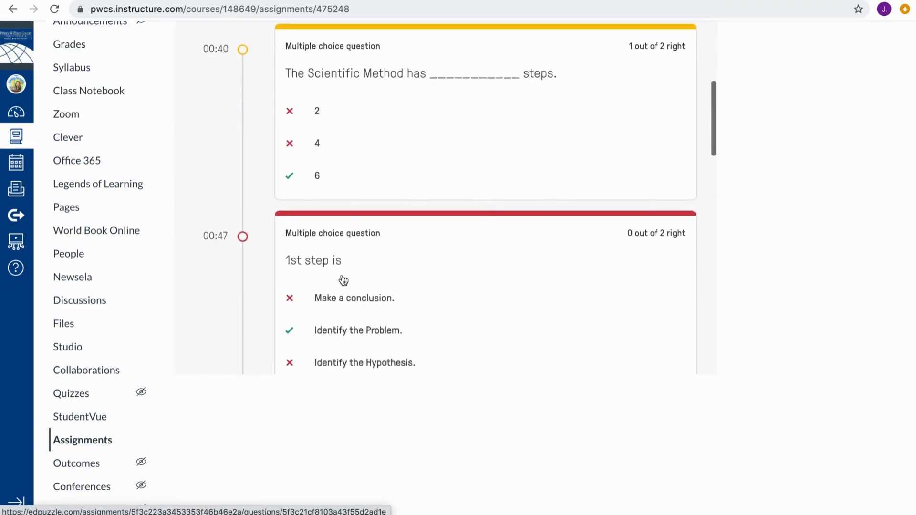
pyautogui.scroll(-12, 344, 280)
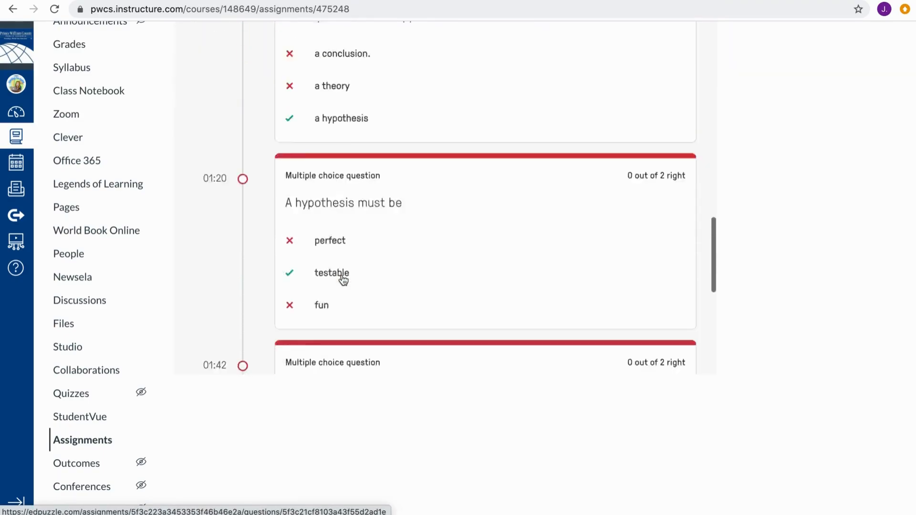
pyautogui.scroll(15, 563, 197)
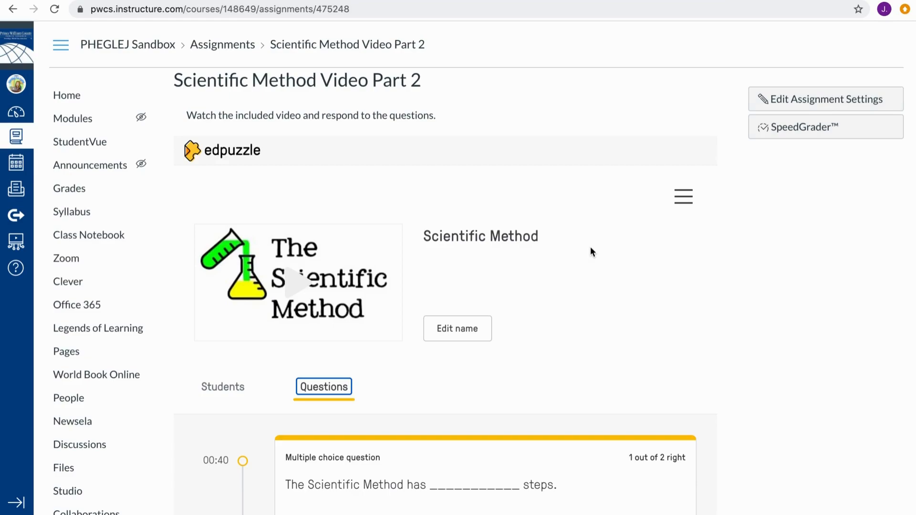
# Compare the student progress list with the question results again, reading through the first few multiple choice questions
pyautogui.click(222, 385)
pyautogui.scroll(-1, 391, 367)
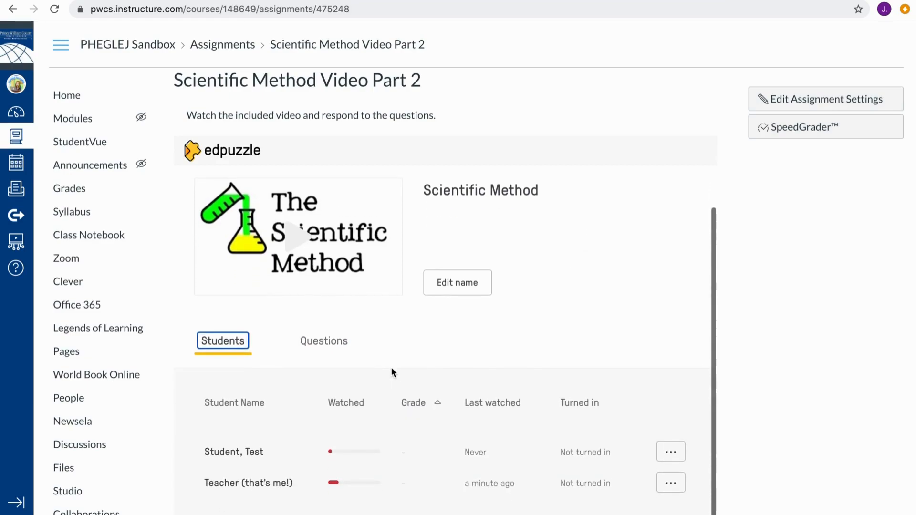
pyautogui.click(341, 342)
pyautogui.scroll(-5, 520, 374)
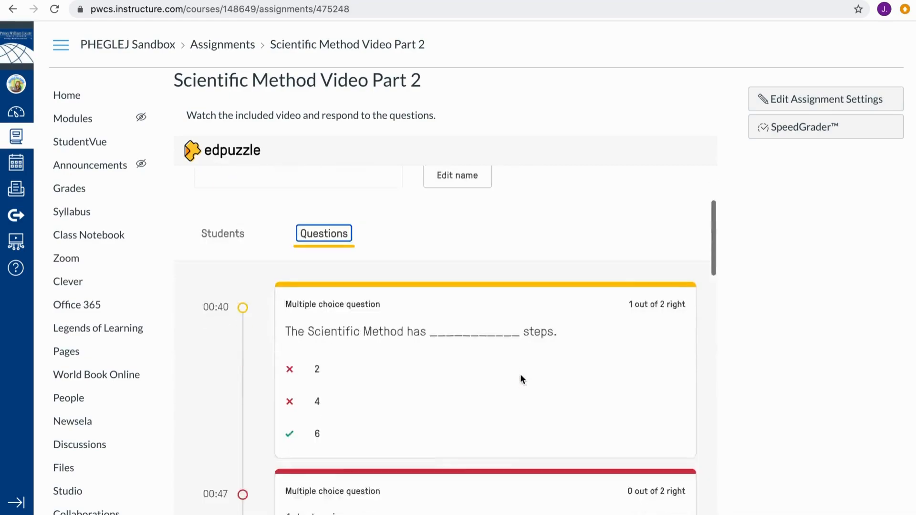
pyautogui.scroll(-3, 823, 276)
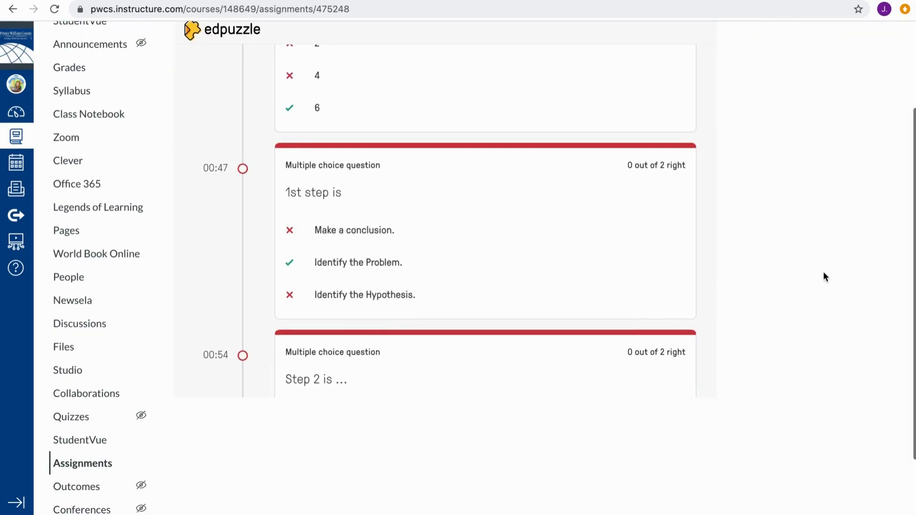